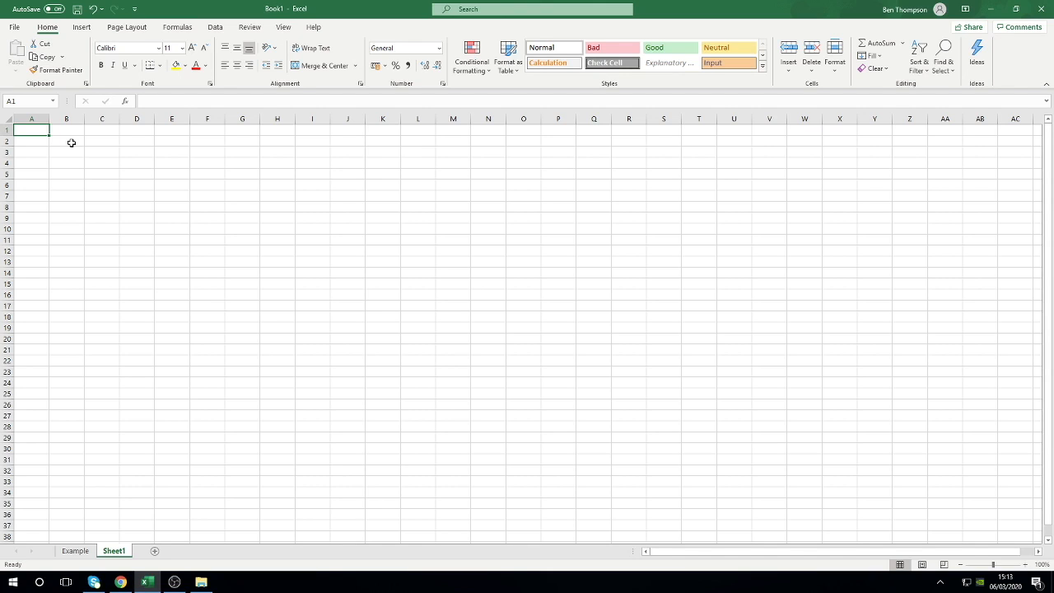
Search the Office add-in store for "visio" and add Microsoft Visio Data Visualizer (Preview), accepting its licence terms.
click(81, 30)
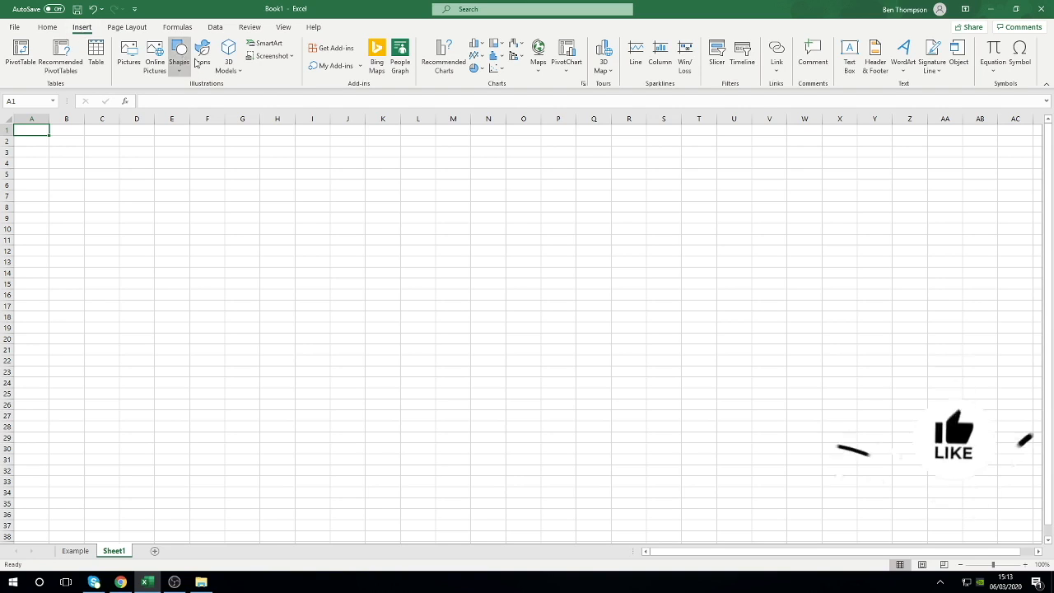
click(343, 51)
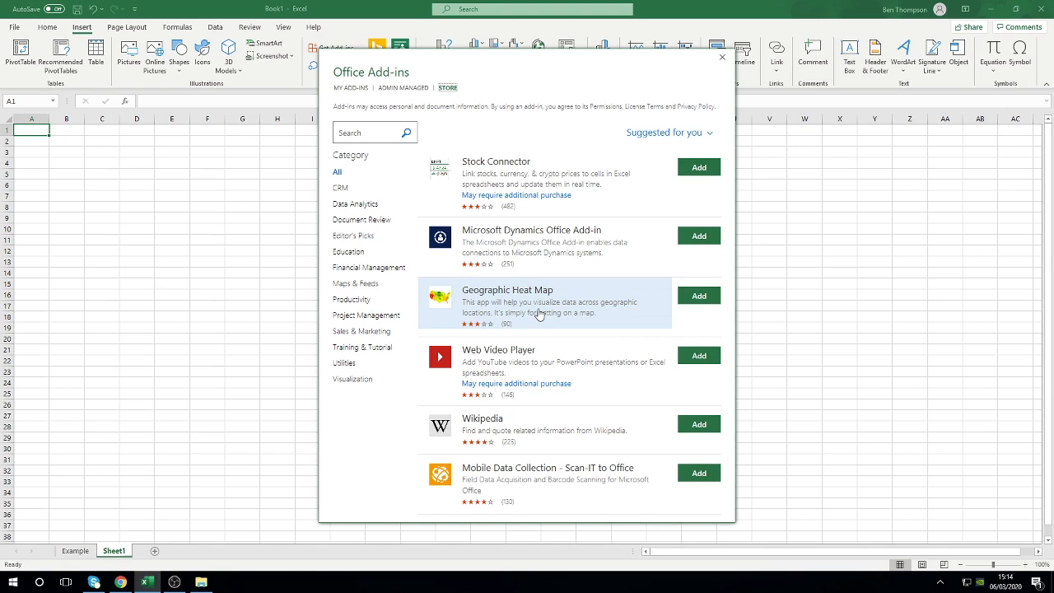
click(375, 132)
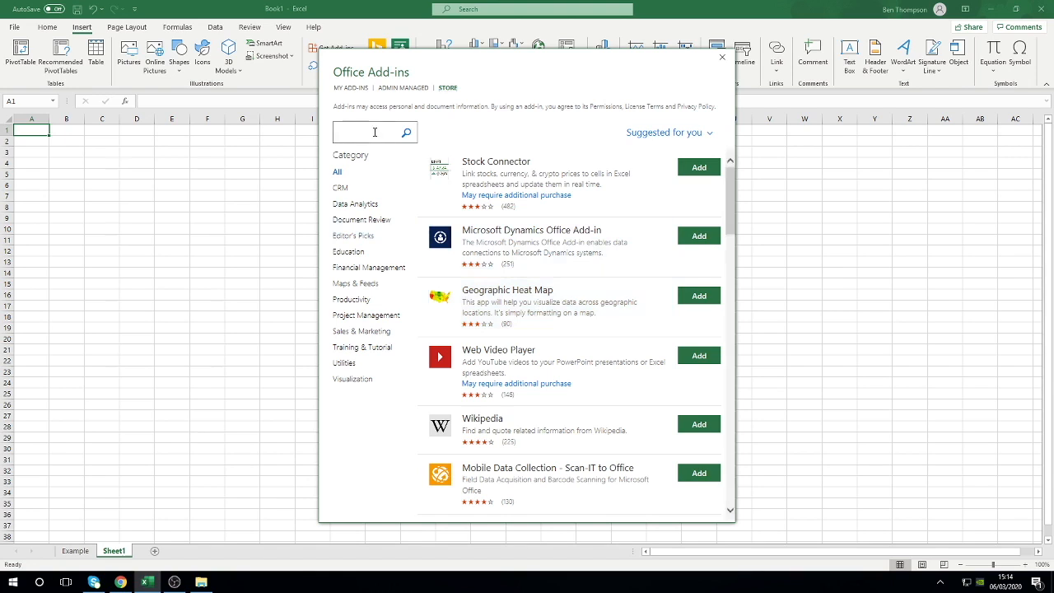
text(vi)
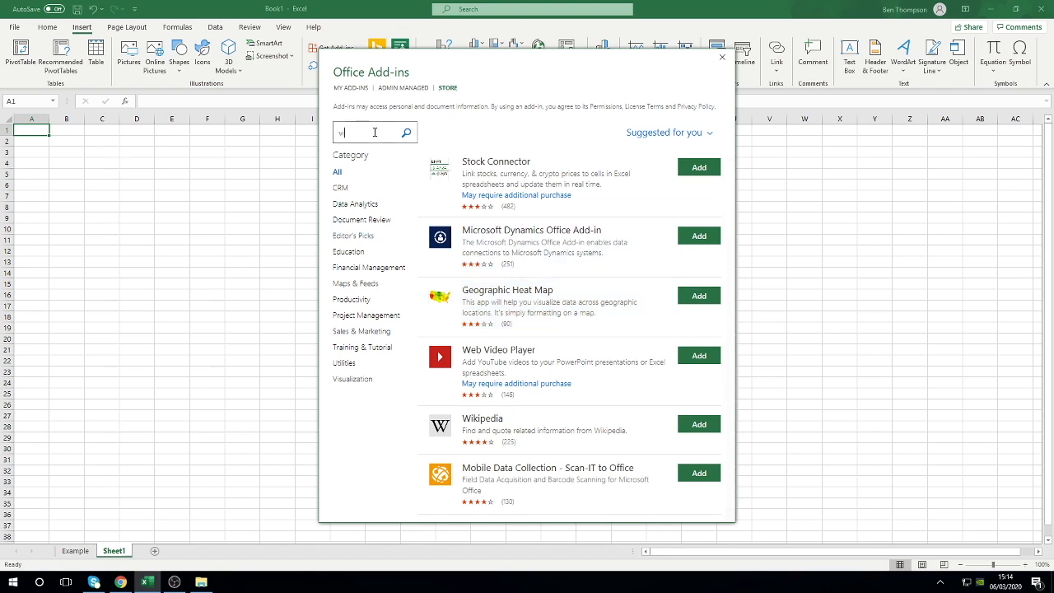
text(sio)
key(Return)
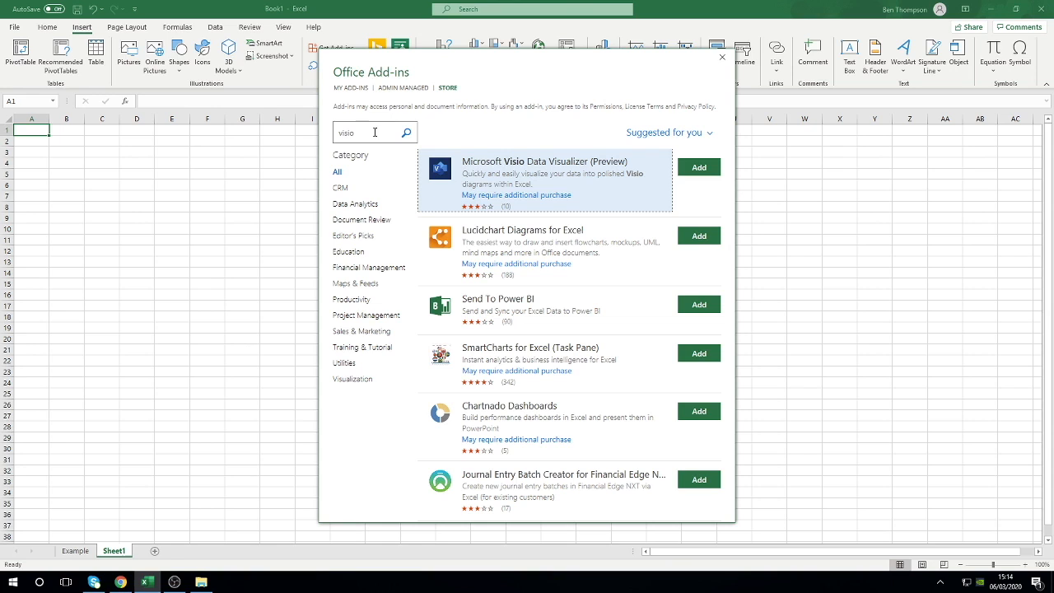
click(706, 173)
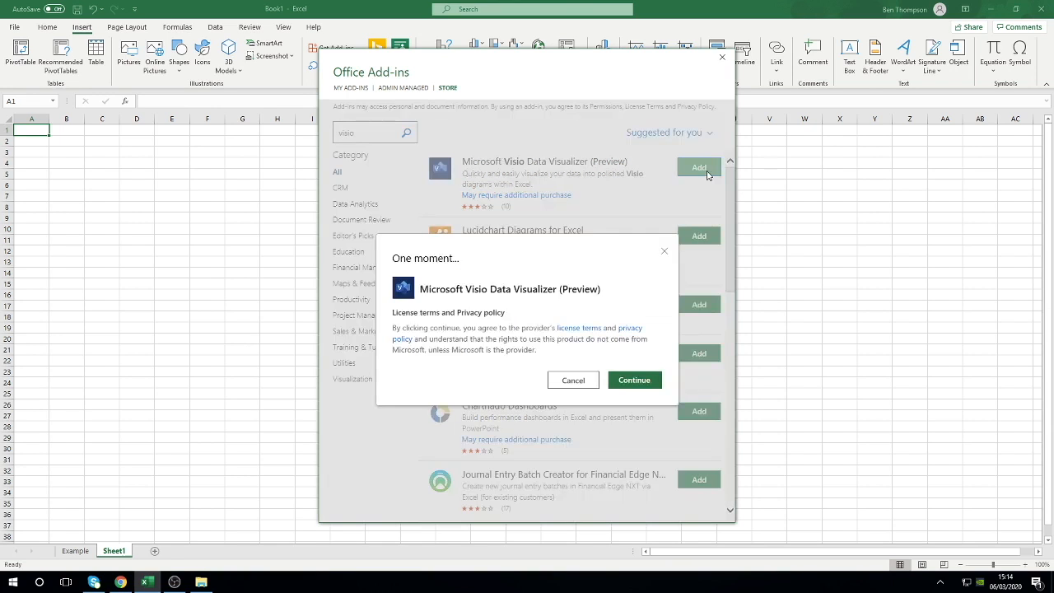
click(636, 380)
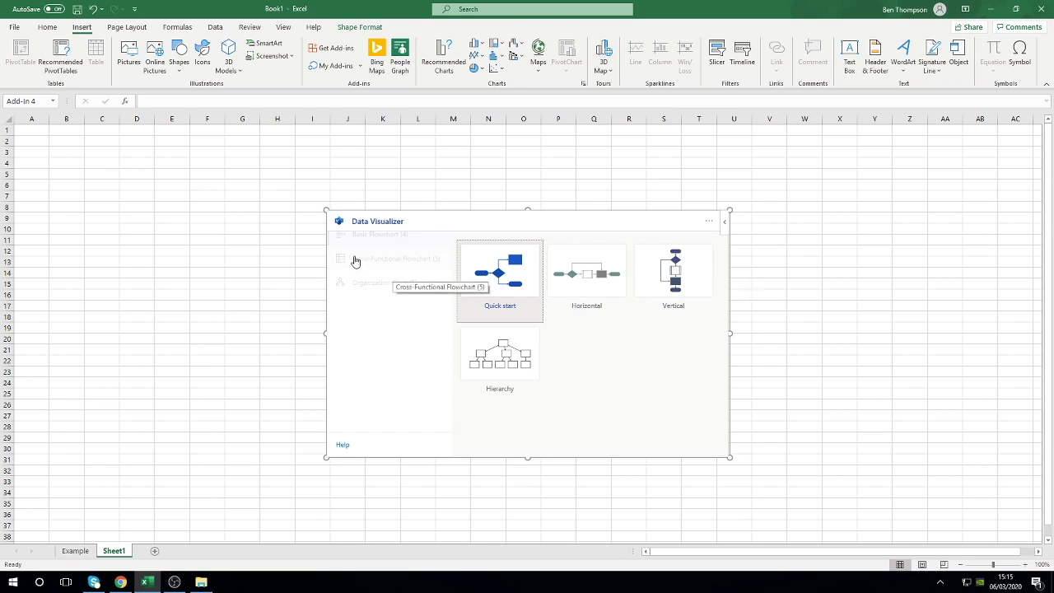
Browse the Data Visualizer diagram categories and create a Vertical organization chart with its sample data table.
click(355, 261)
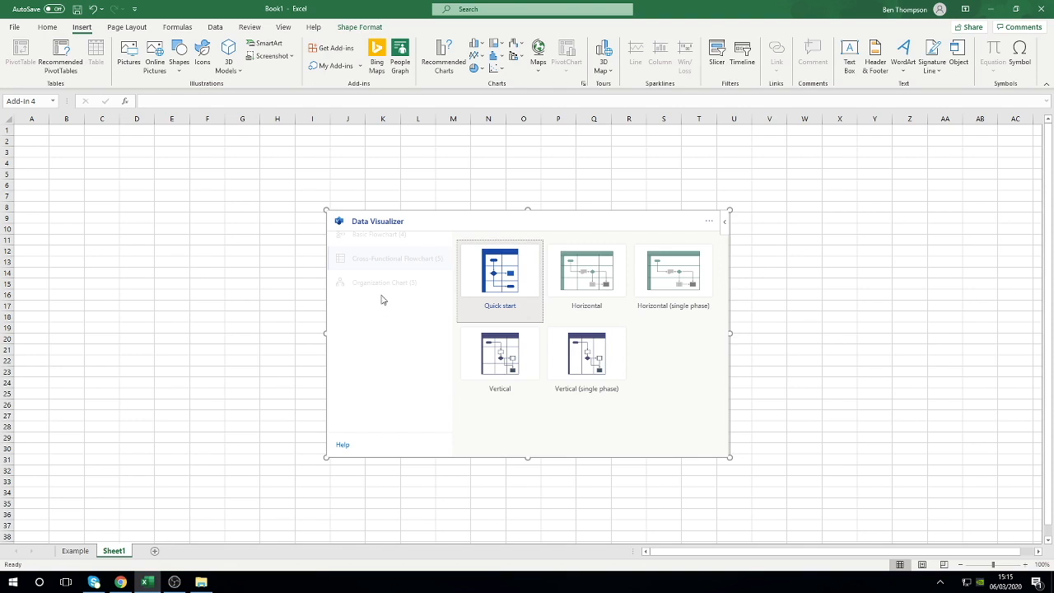
click(381, 285)
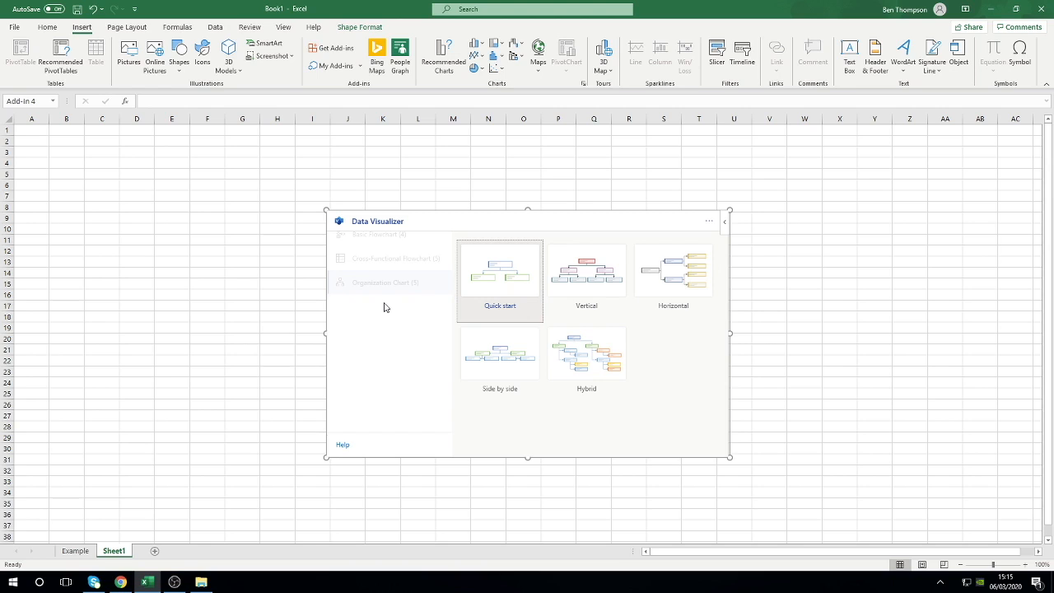
click(570, 289)
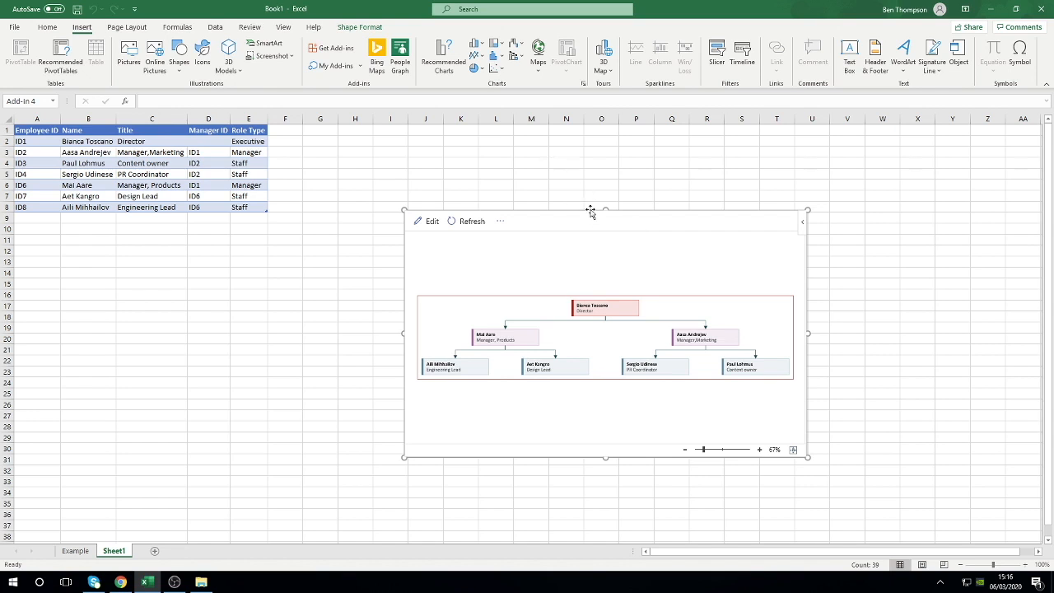
Move the organization chart up beside the data table and enlarge it to span about columns G to X down to row 36.
drag(591, 210, 504, 127)
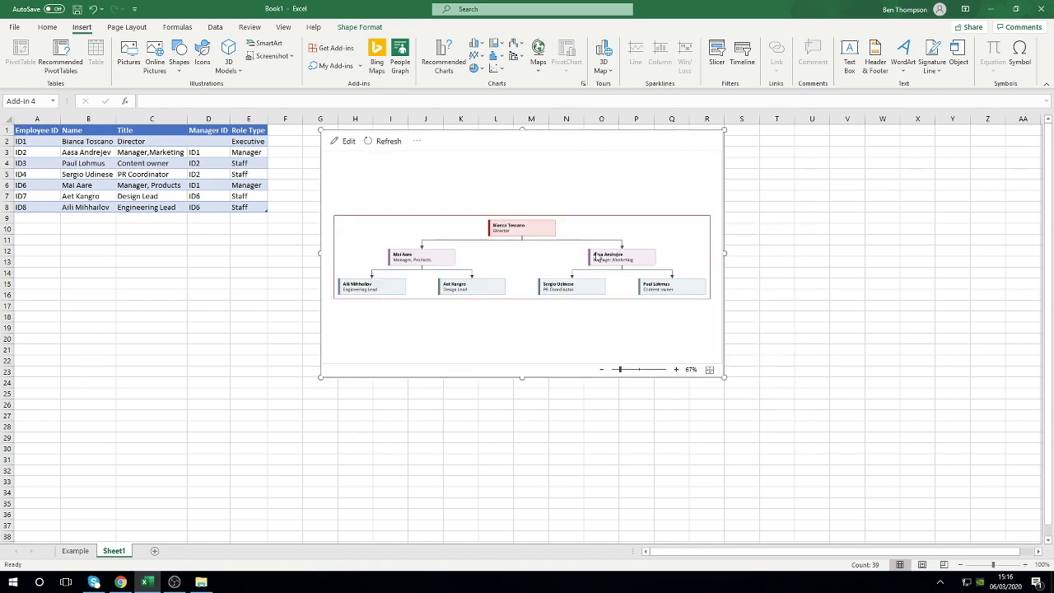
drag(723, 378, 938, 521)
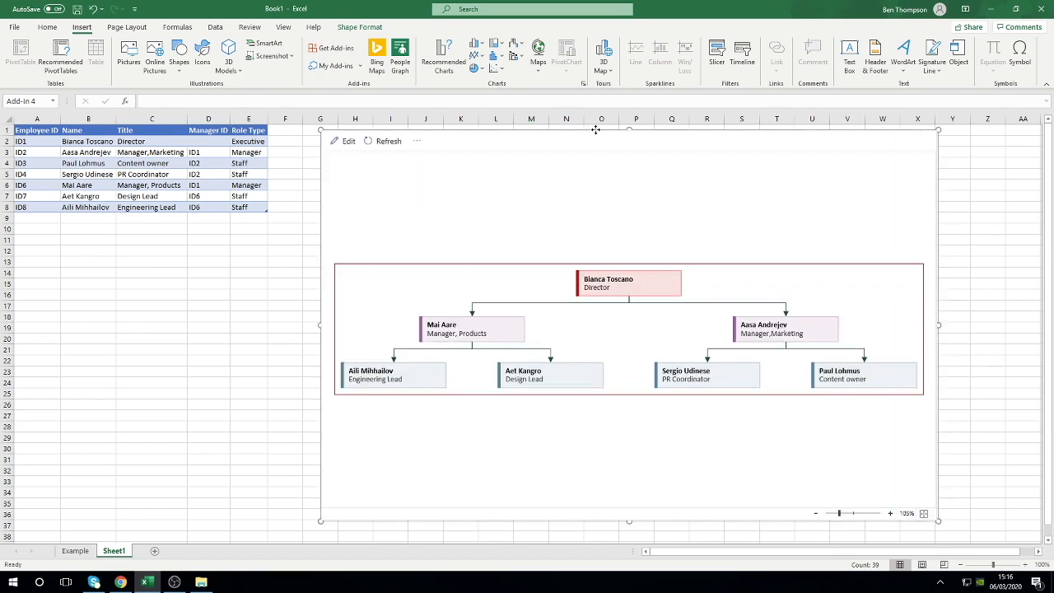
drag(592, 129, 599, 130)
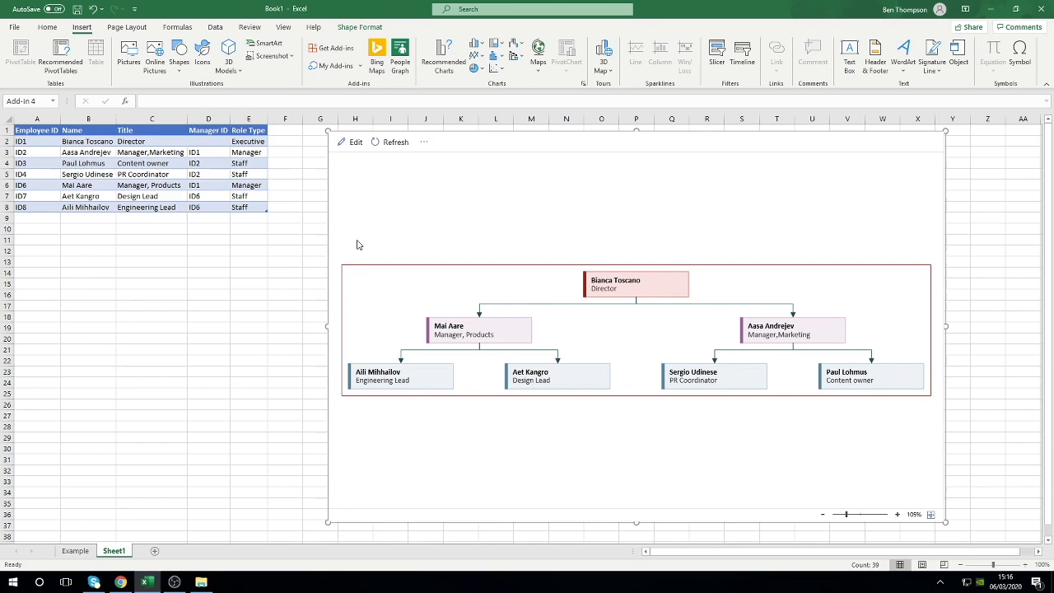
click(248, 271)
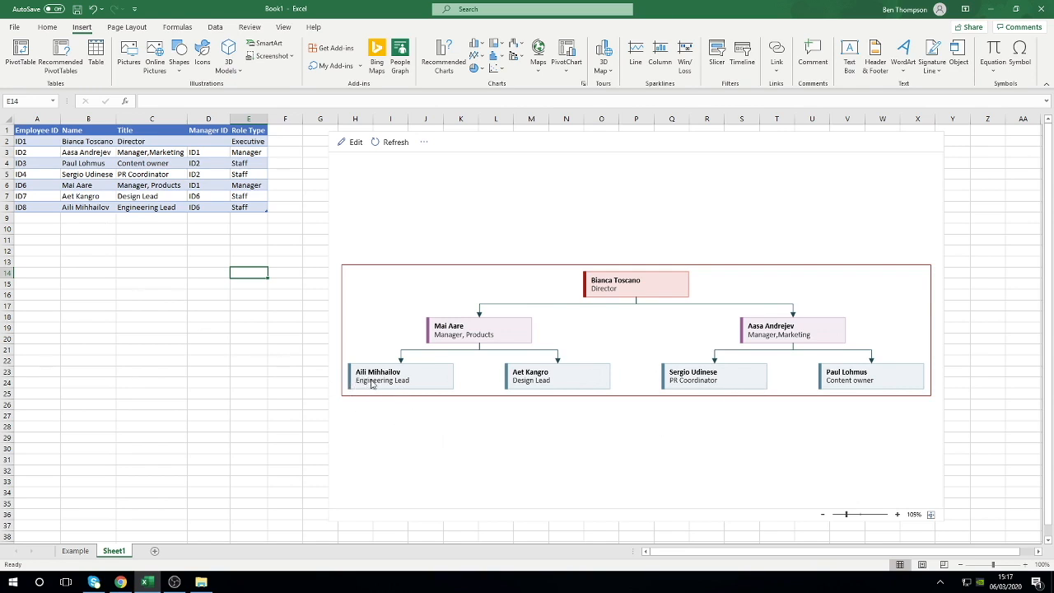
Replace the employee name in the ID8 row with a new full name.
click(80, 208)
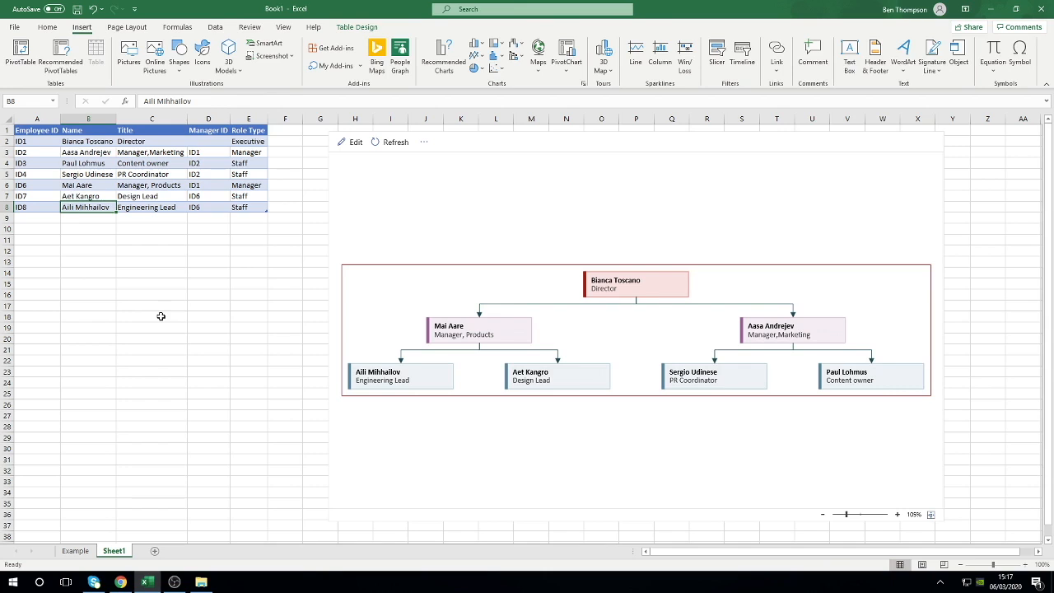
text(Barry)
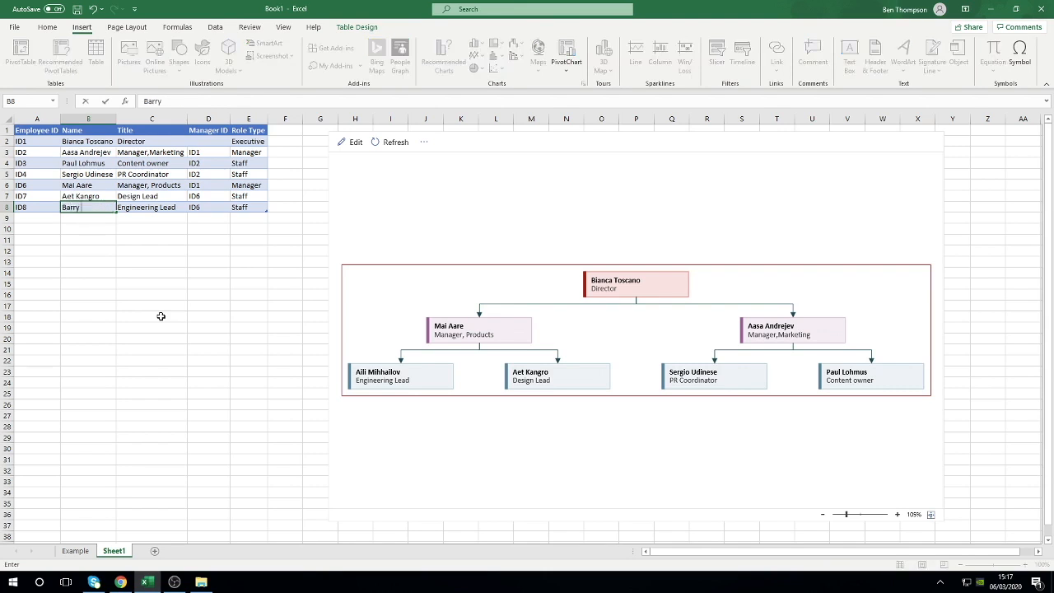
text( Scott)
key(Tab)
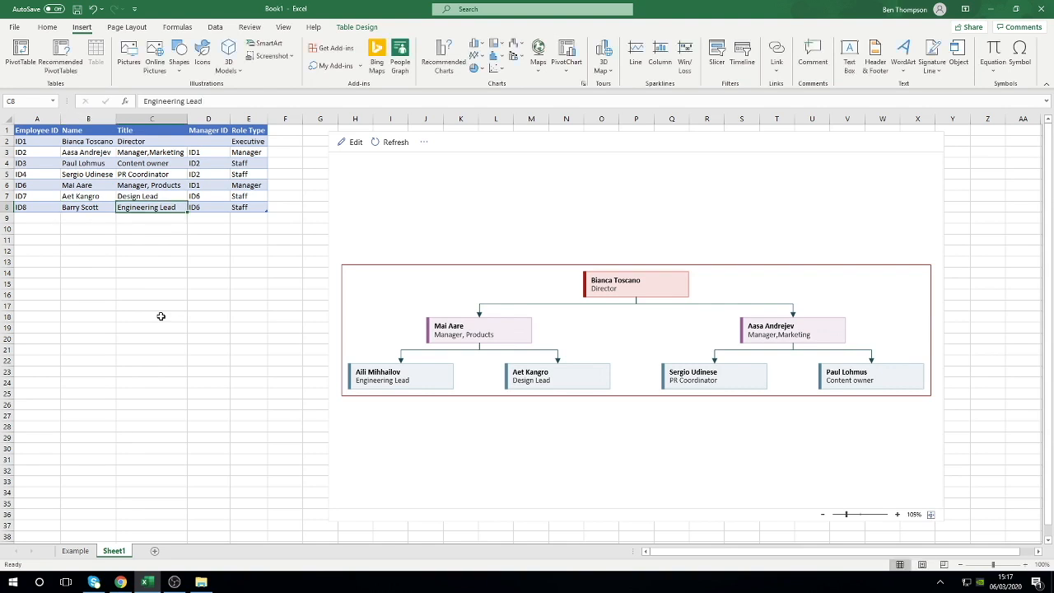
Set the ID8 employee's title to Technician Manager and autofit the width of the Title column.
text(Te)
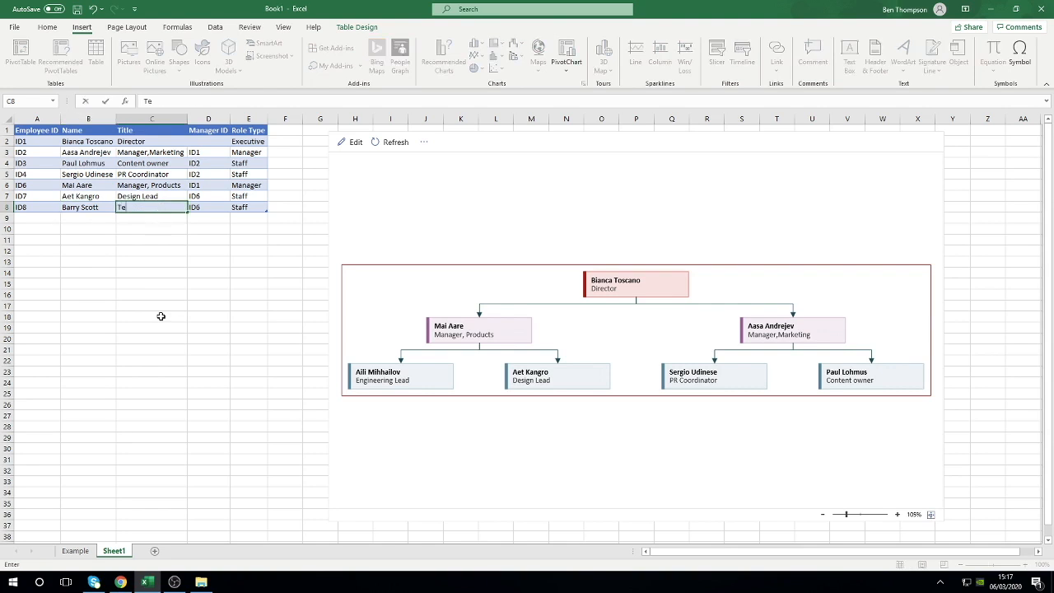
text(chnician Manager)
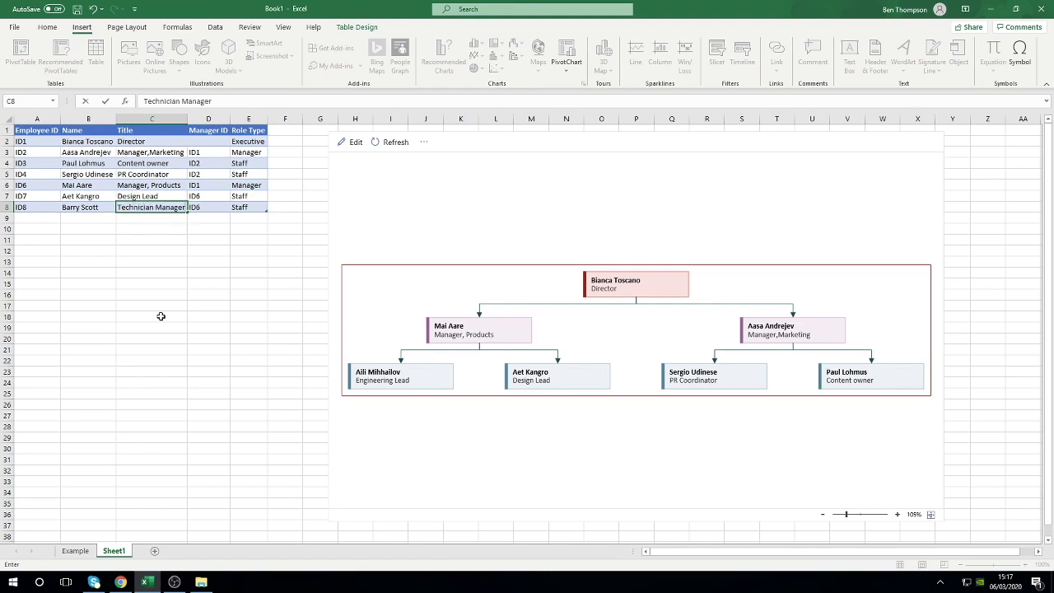
click(192, 118)
double_click(188, 118)
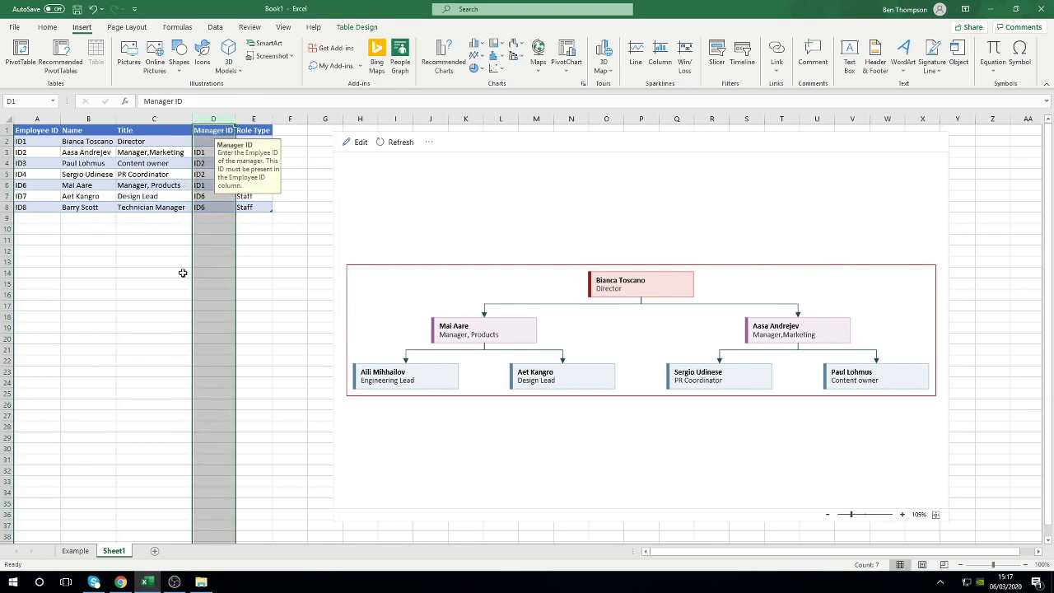
Change the ID8 employee's title to Products Assistant and refresh the organization chart.
key(ctrl+a)
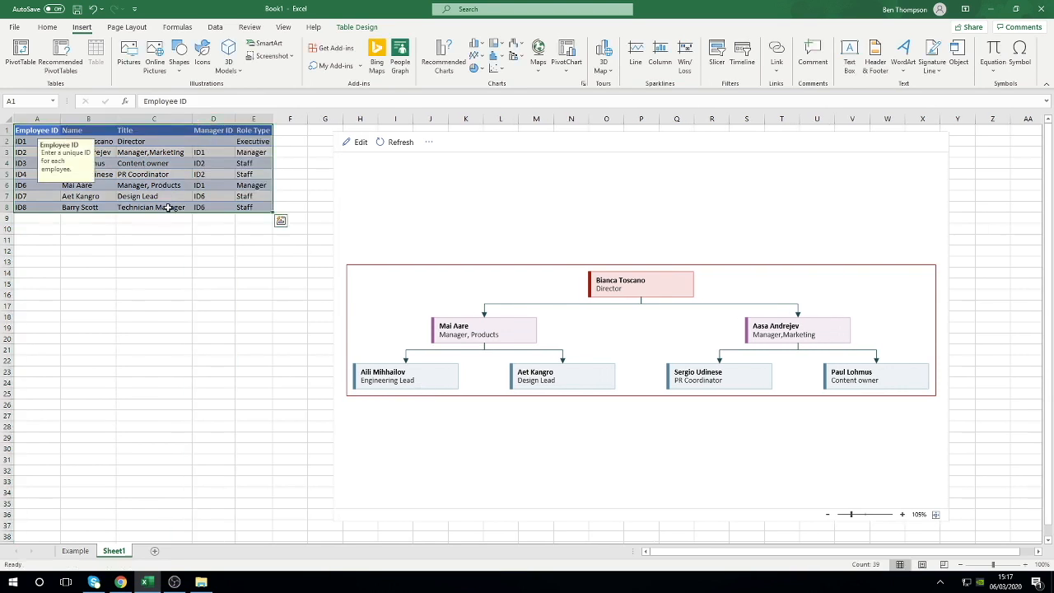
double_click(168, 207)
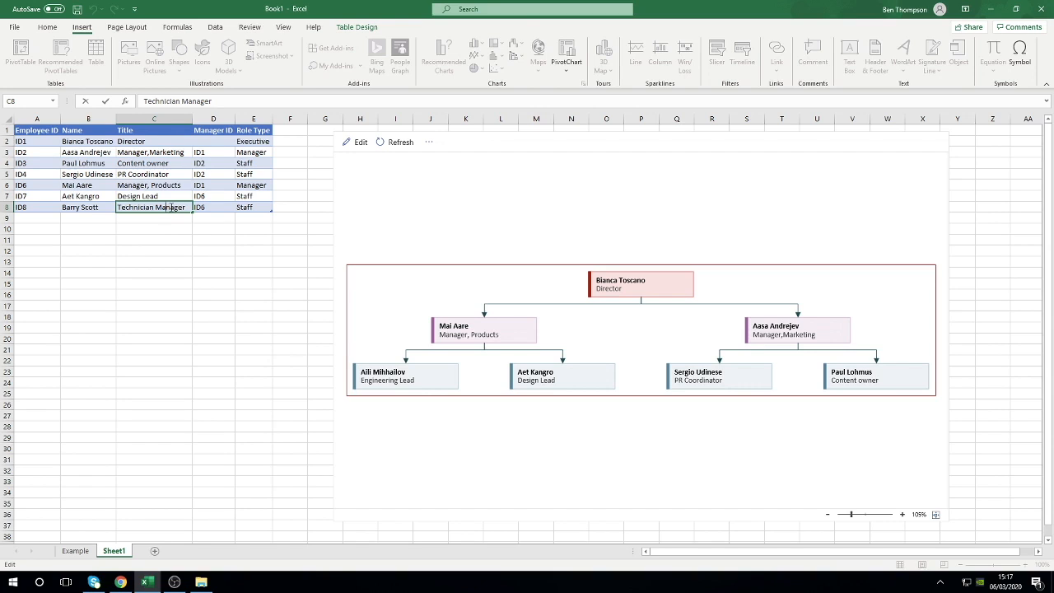
double_click(173, 207)
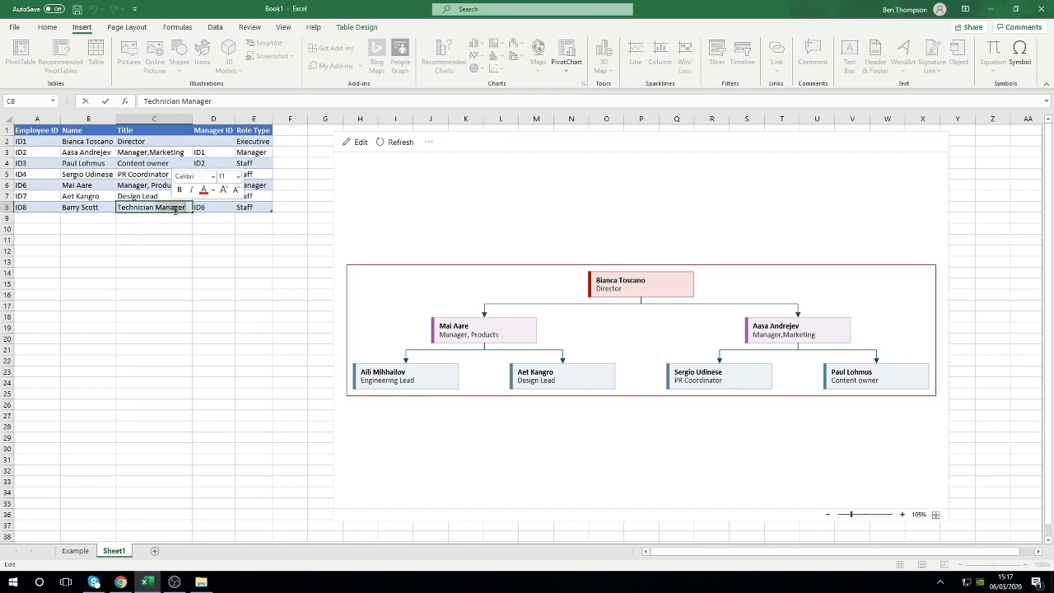
key(BackSpace)
key(BackSpace)
key(BackSpace)
key(BackSpace)
key(BackSpace)
key(BackSpace)
key(BackSpace)
key(BackSpace)
key(BackSpace)
key(BackSpace)
key(BackSpace)
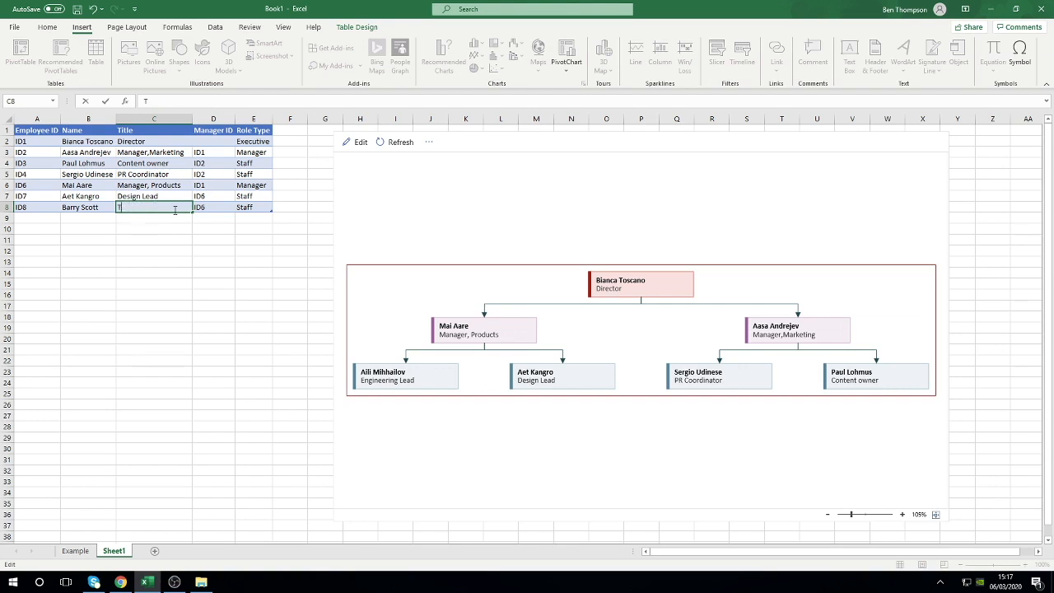
key(BackSpace)
text(Products Assistant)
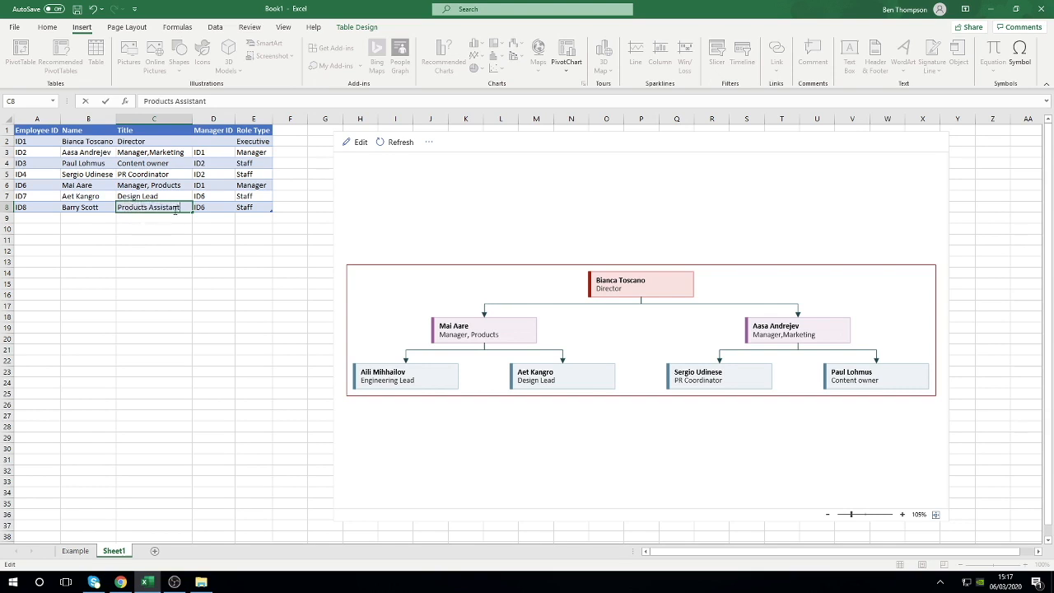
click(238, 226)
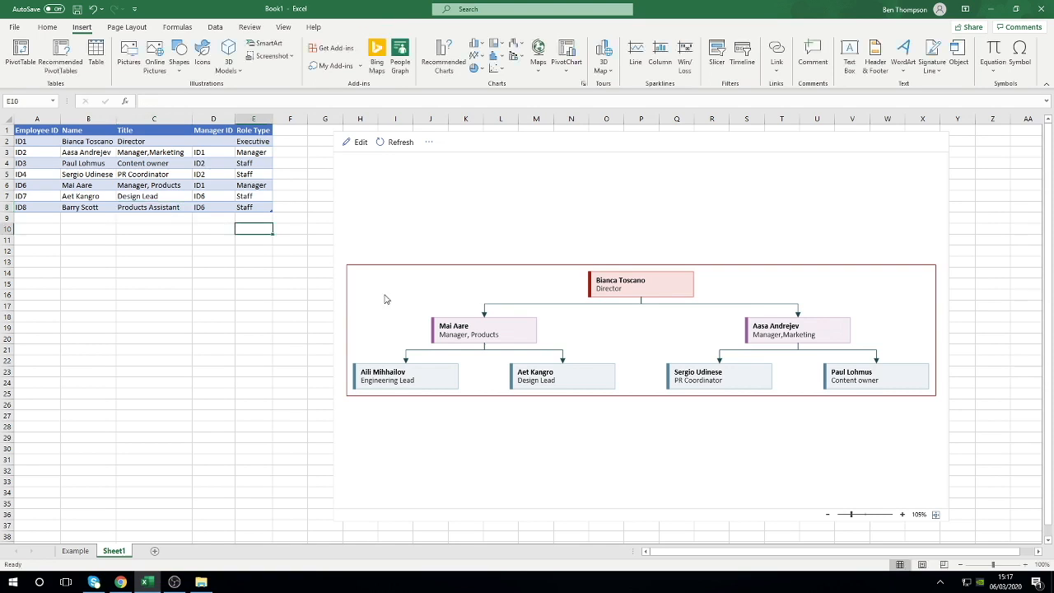
click(401, 146)
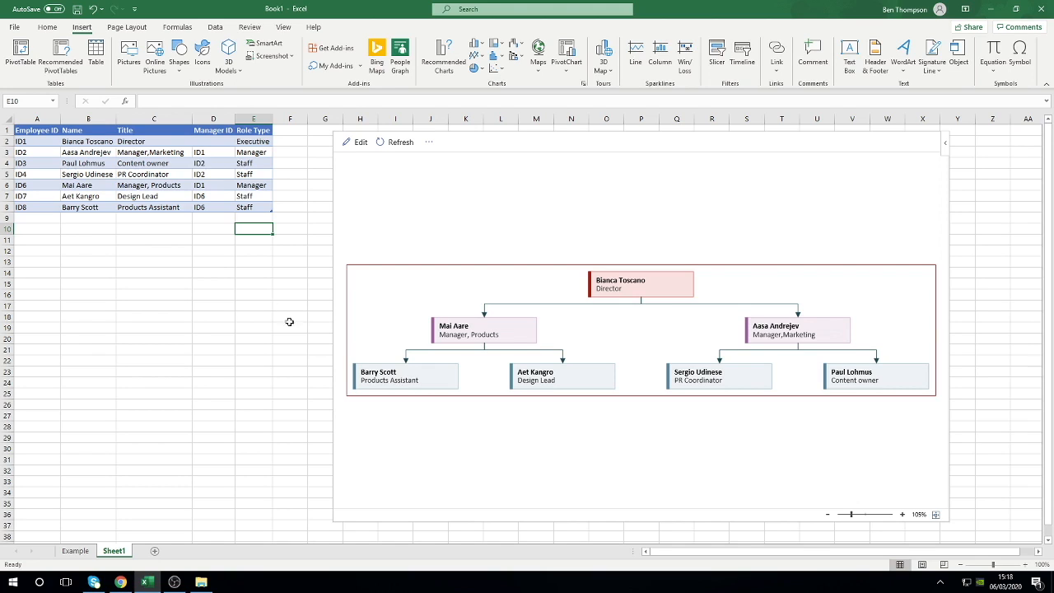
Replace the ID6 products manager's name with a new first name and refresh the organization chart.
click(86, 184)
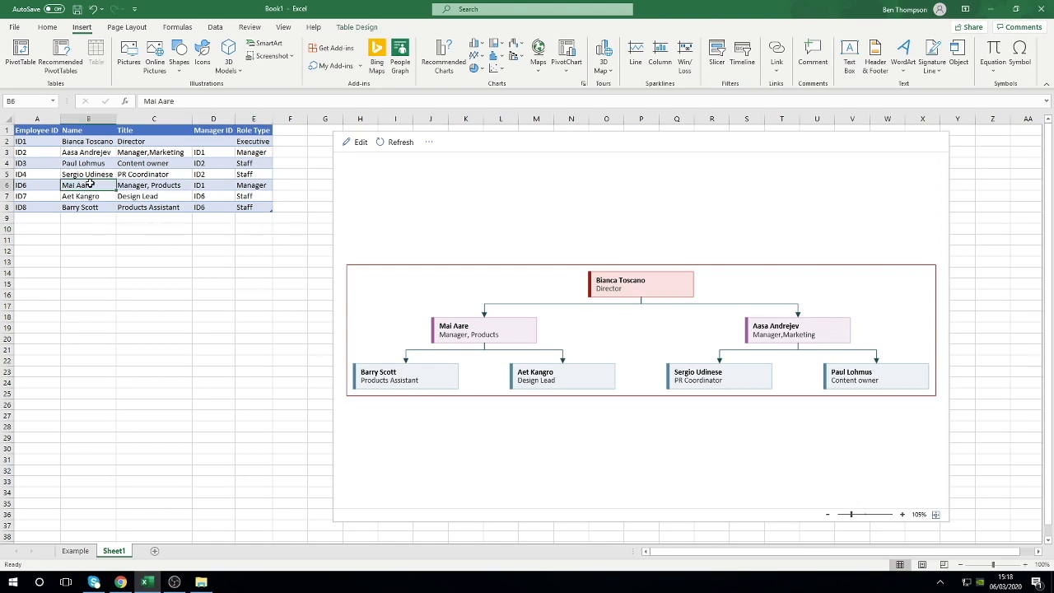
text(Ben)
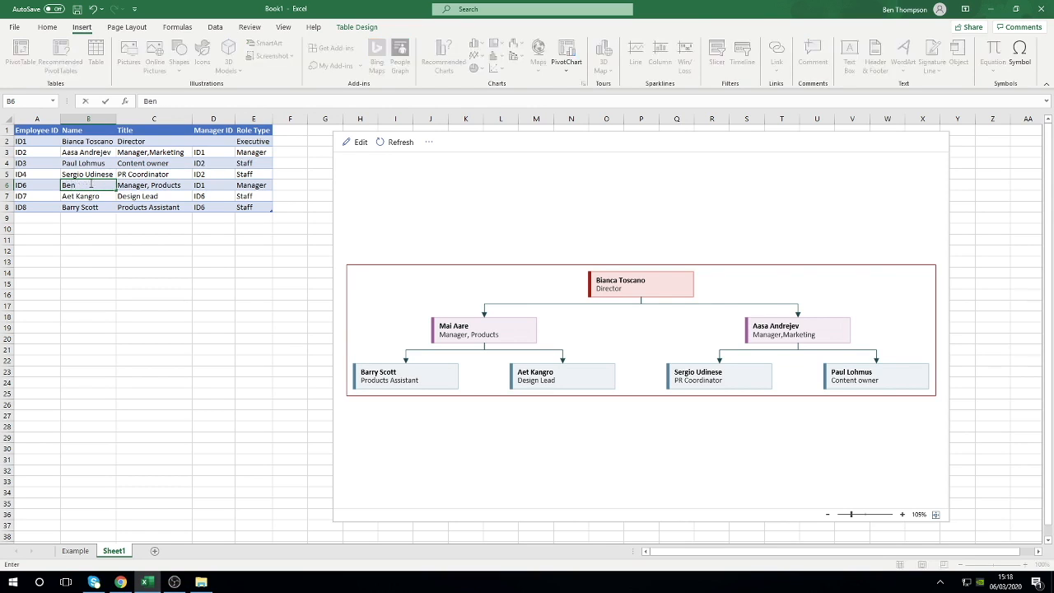
key(Return)
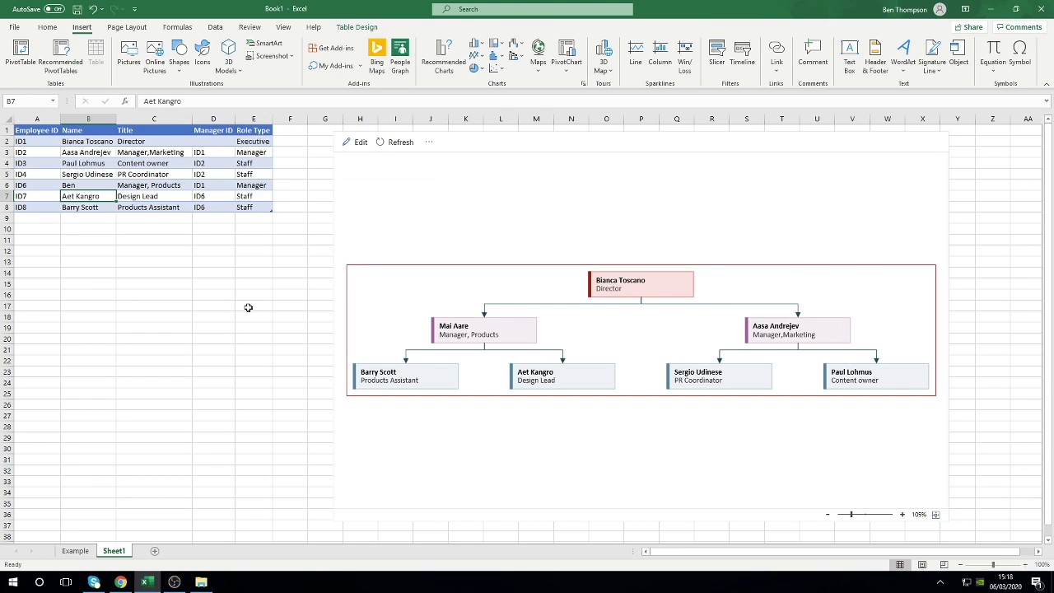
click(397, 142)
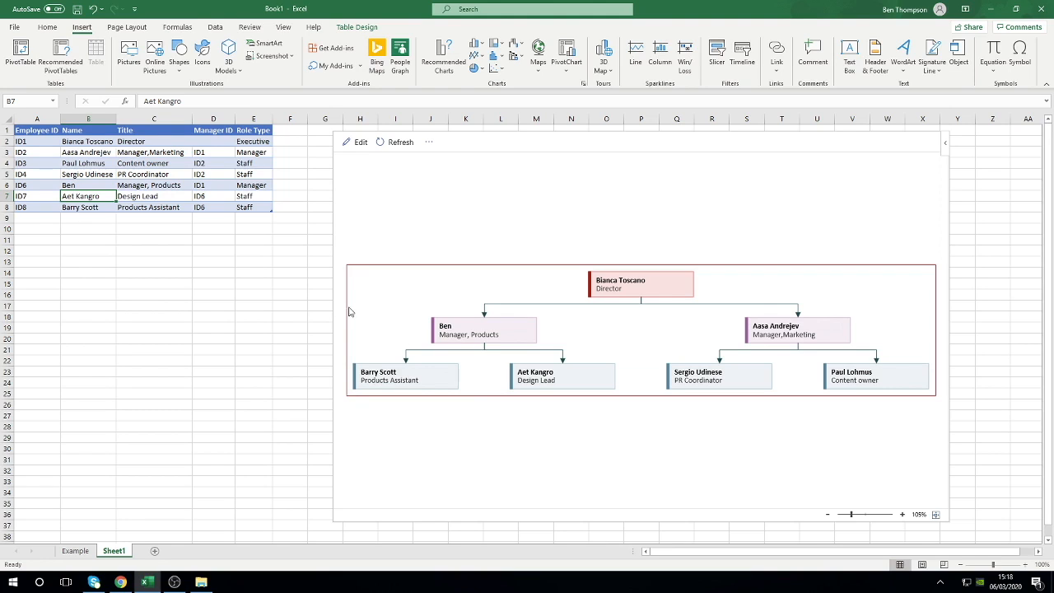
Read the entry guidance on the Employee ID and Manager ID headers, ending on the first empty cell below the table, A9.
click(29, 218)
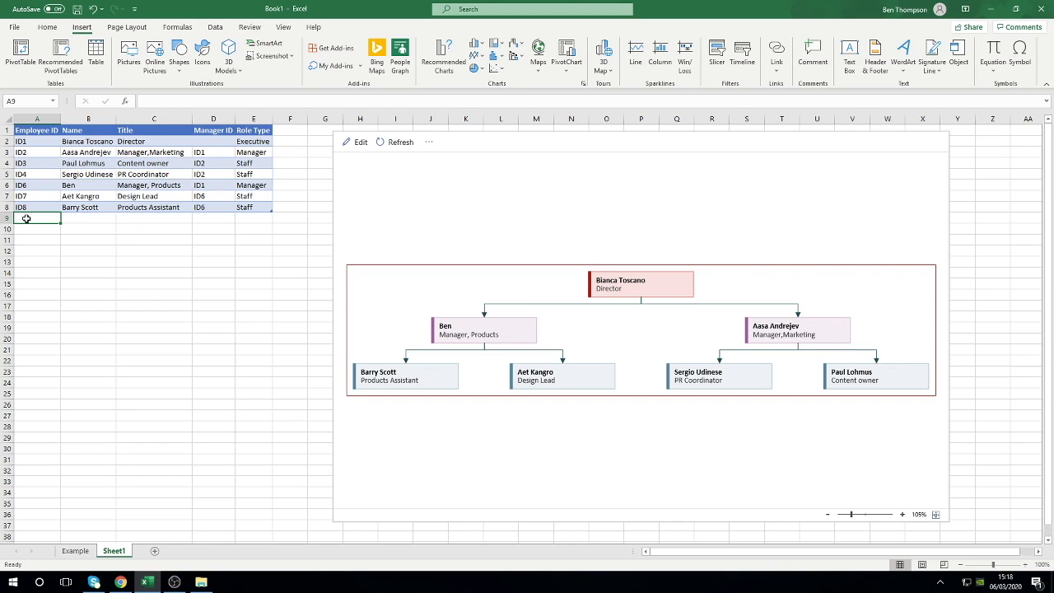
click(35, 130)
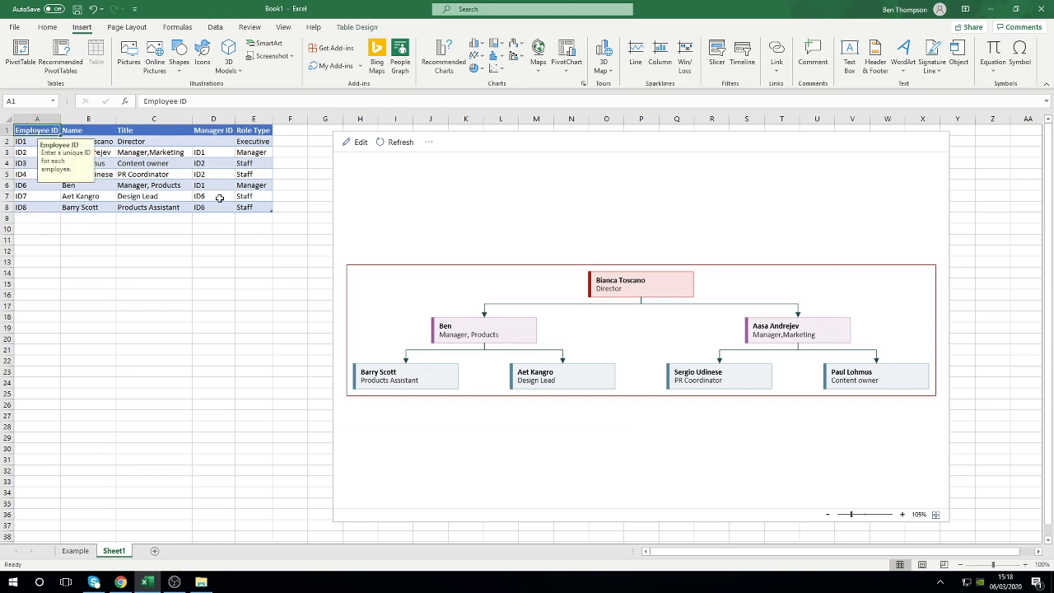
click(223, 133)
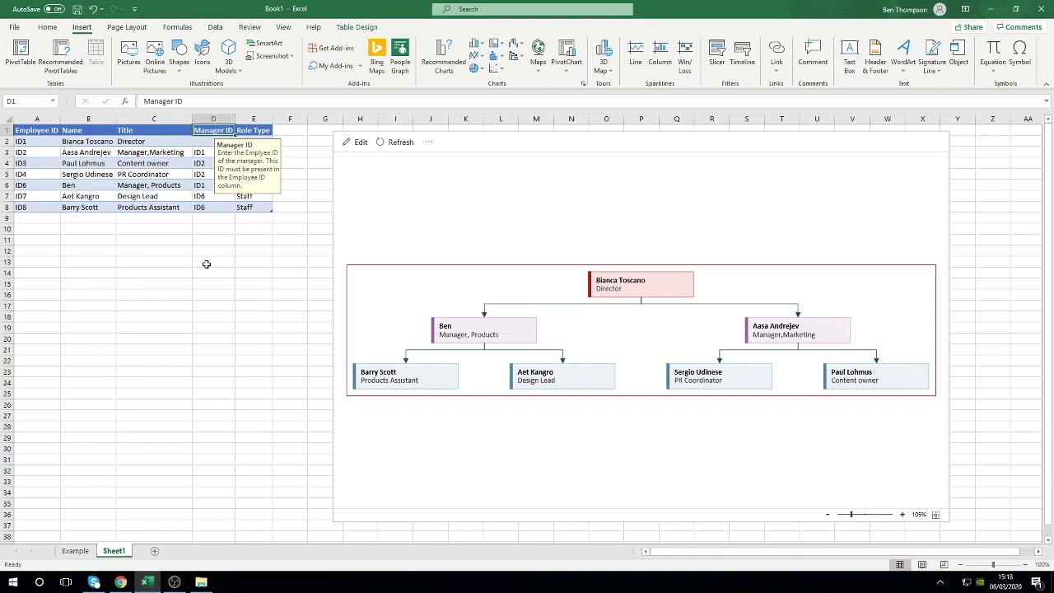
click(50, 219)
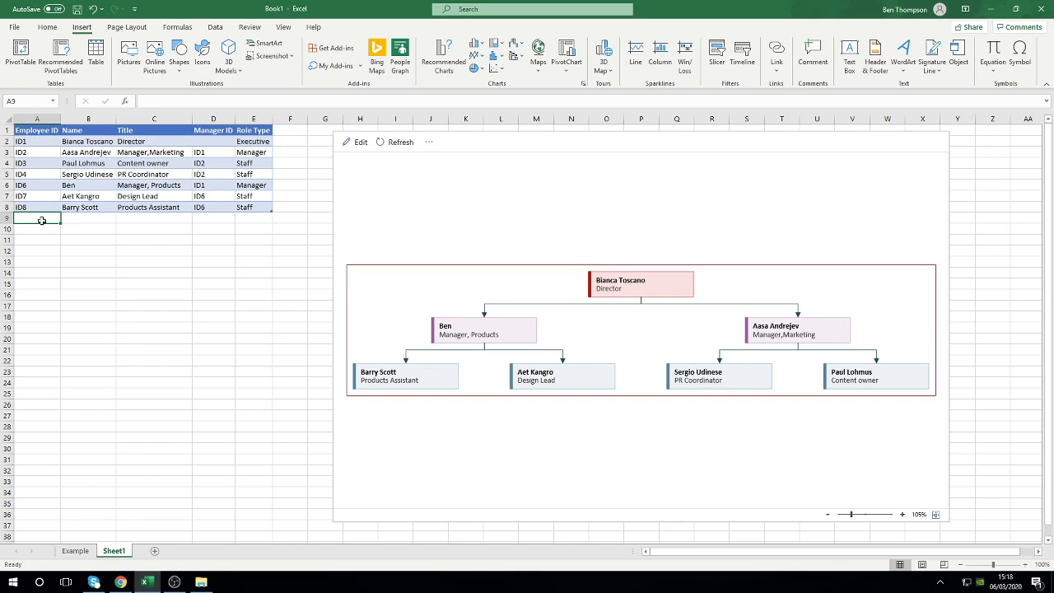
Add employee ID9 in the first empty row below the table with the employee's full name and the title Assistant.
text(ID)
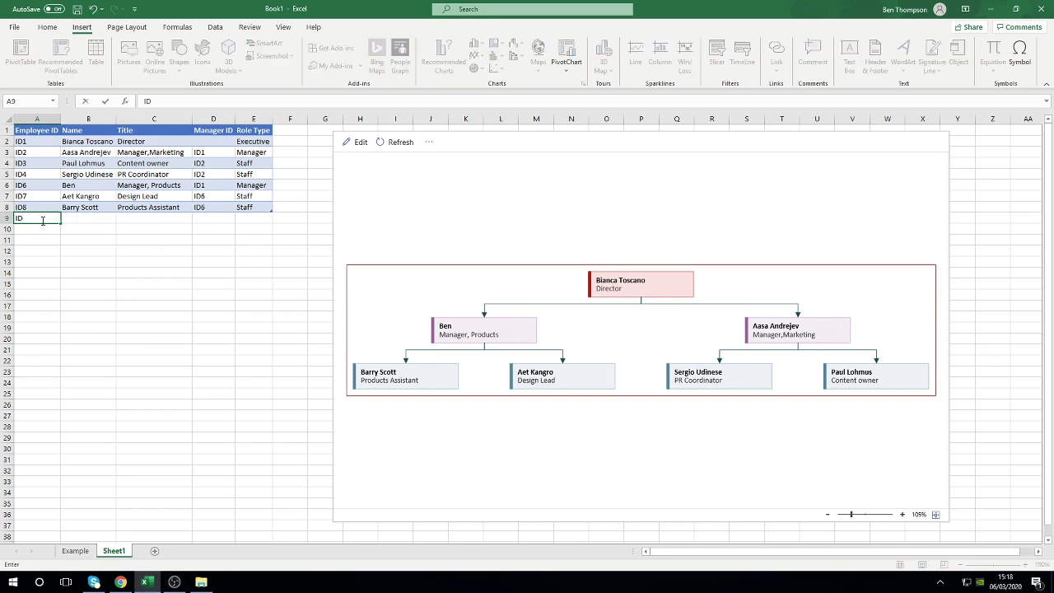
text(9)
key(Tab)
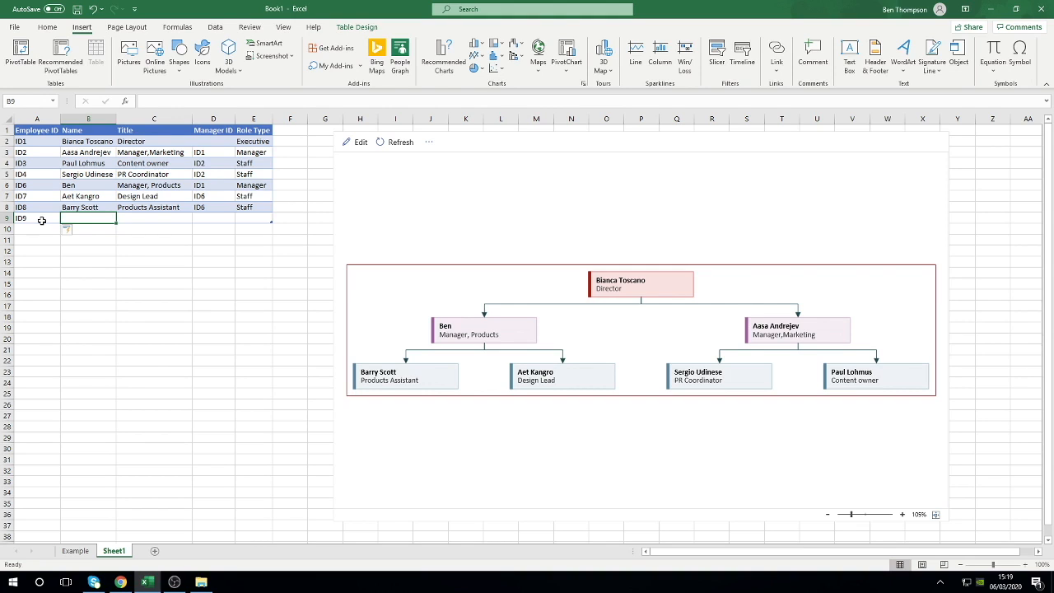
text(Tom Jones)
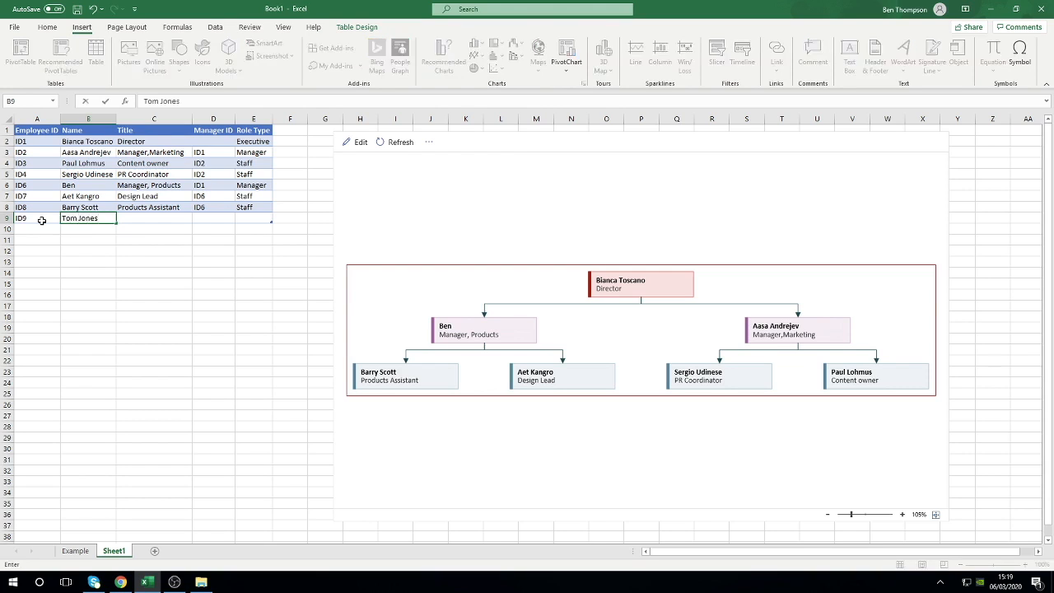
key(Tab)
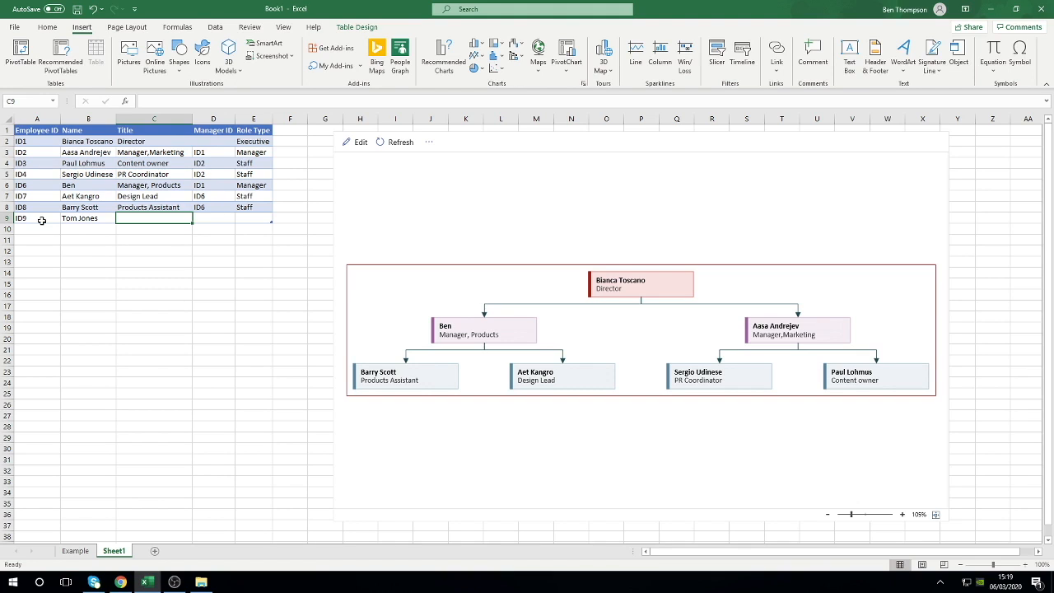
text(A)
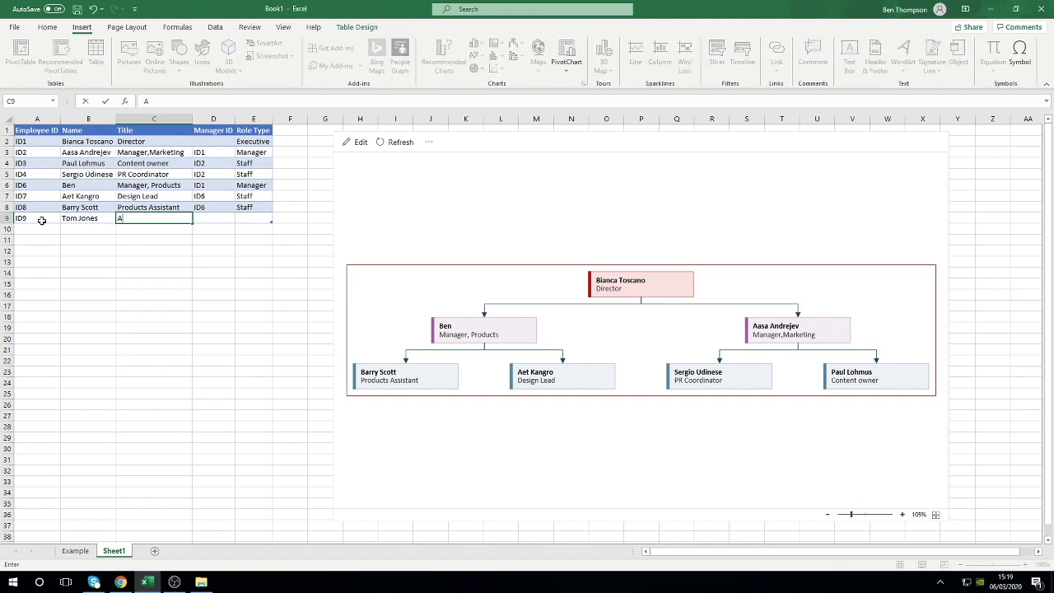
text(ssistant)
key(Tab)
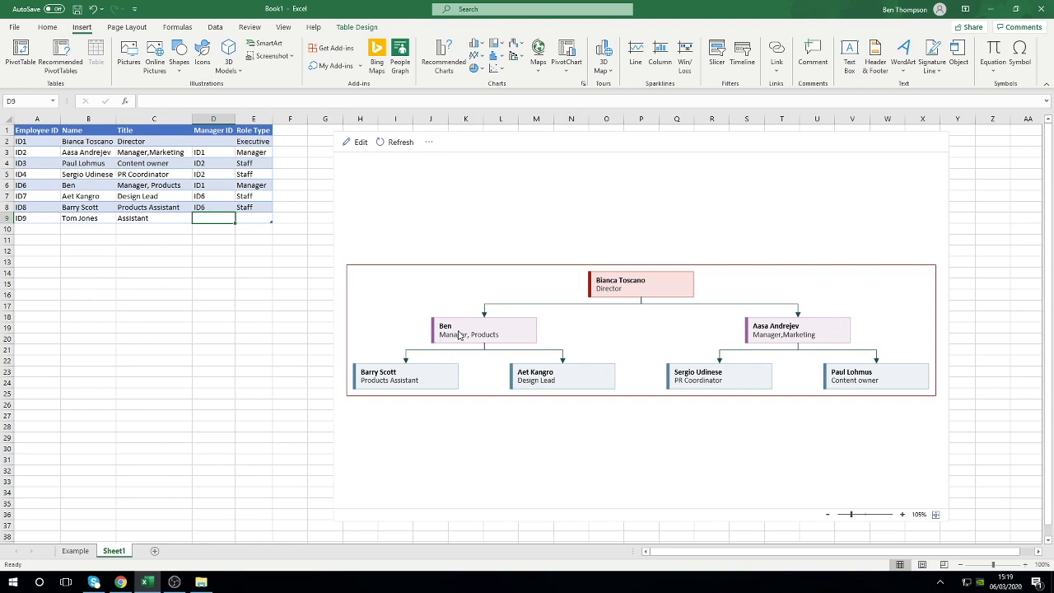
Look up the products manager's employee ID and enter ID6 as the ID9 employee's manager ID.
click(88, 188)
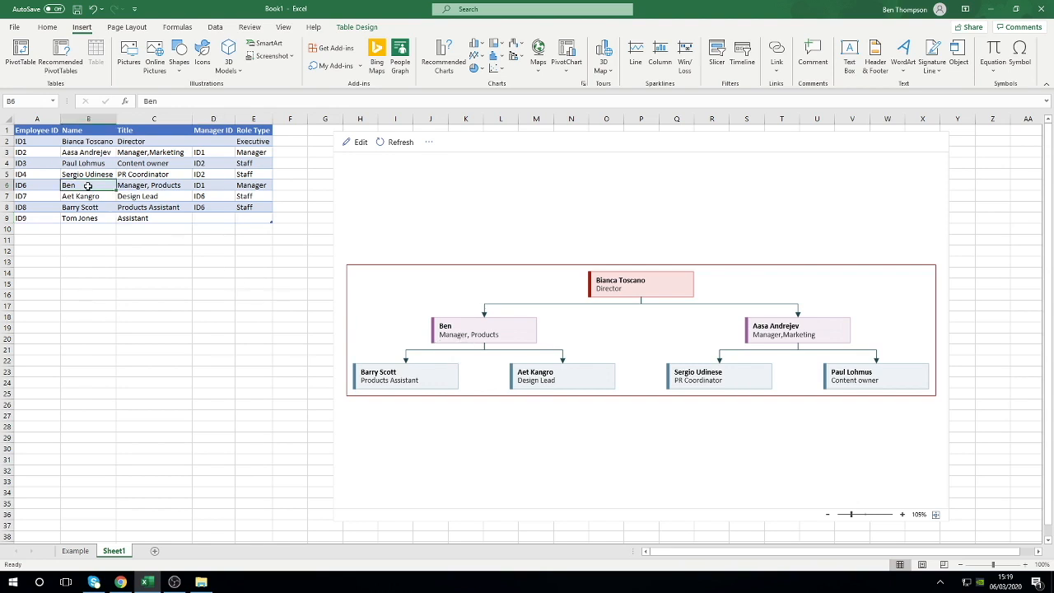
click(27, 185)
click(30, 184)
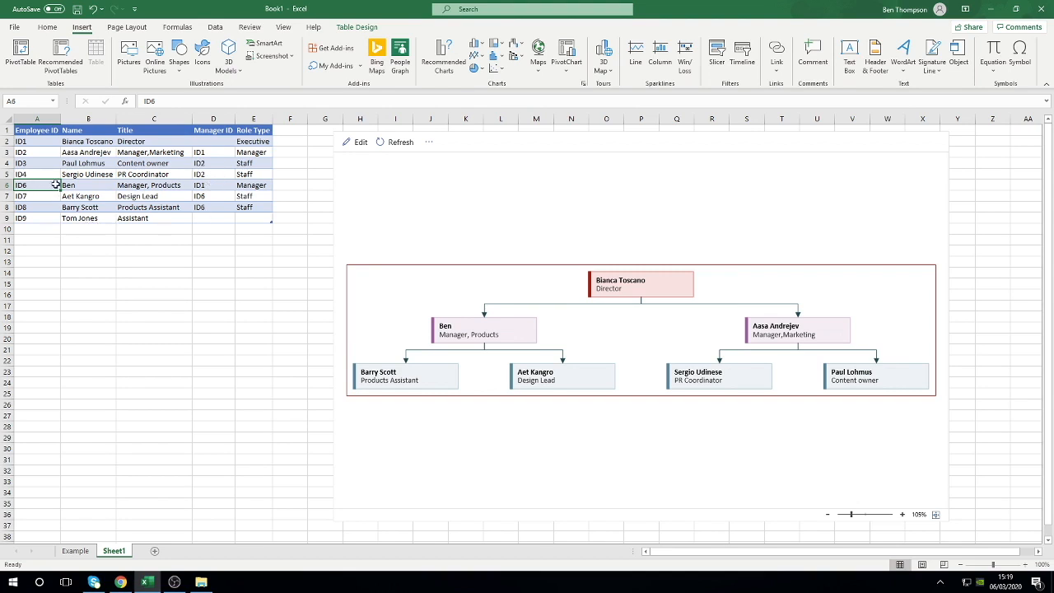
click(223, 207)
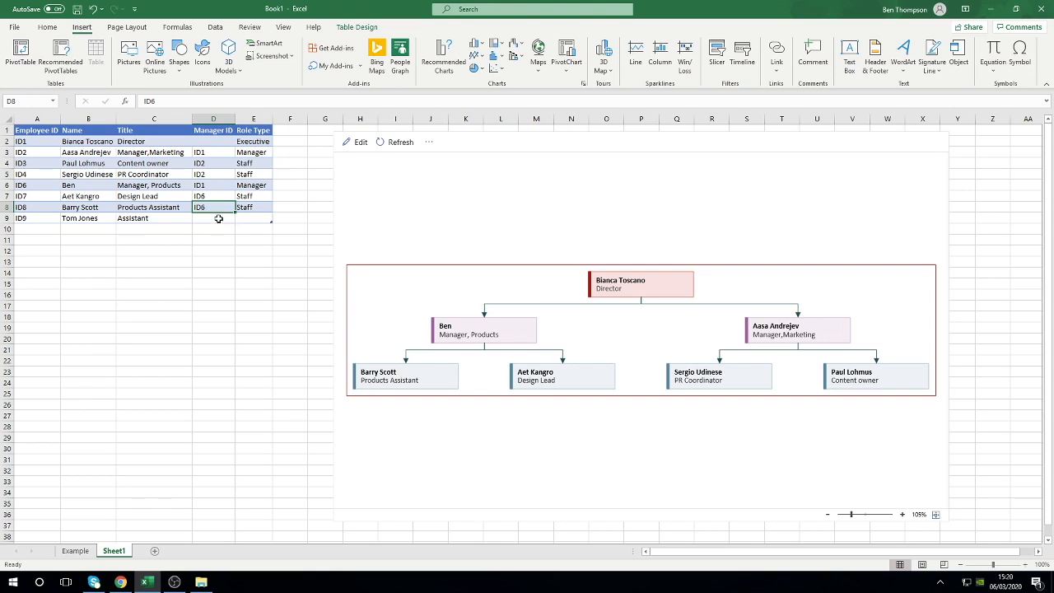
click(218, 218)
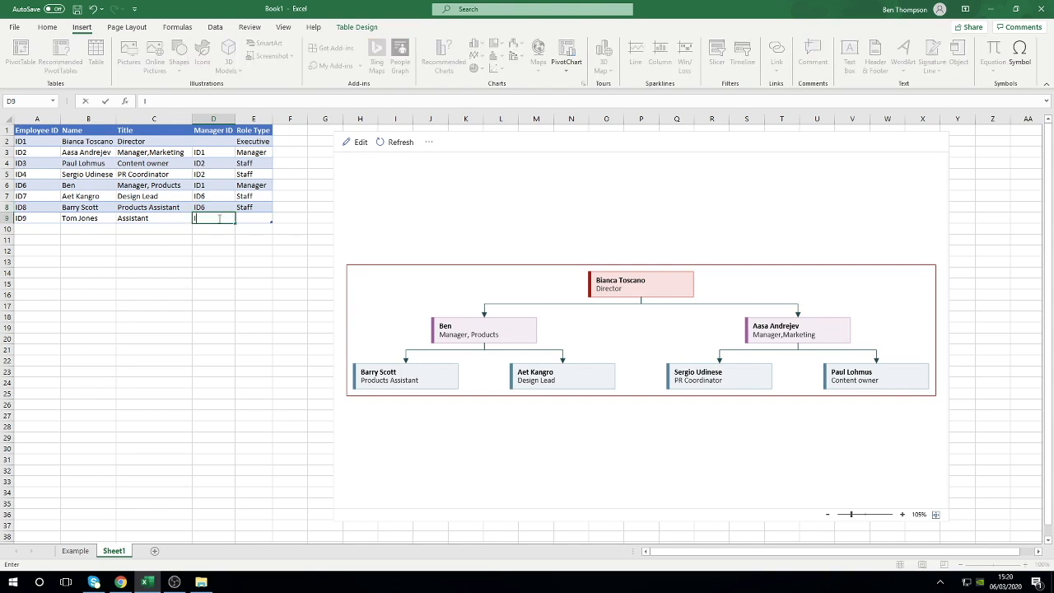
text(ID6)
key(Tab)
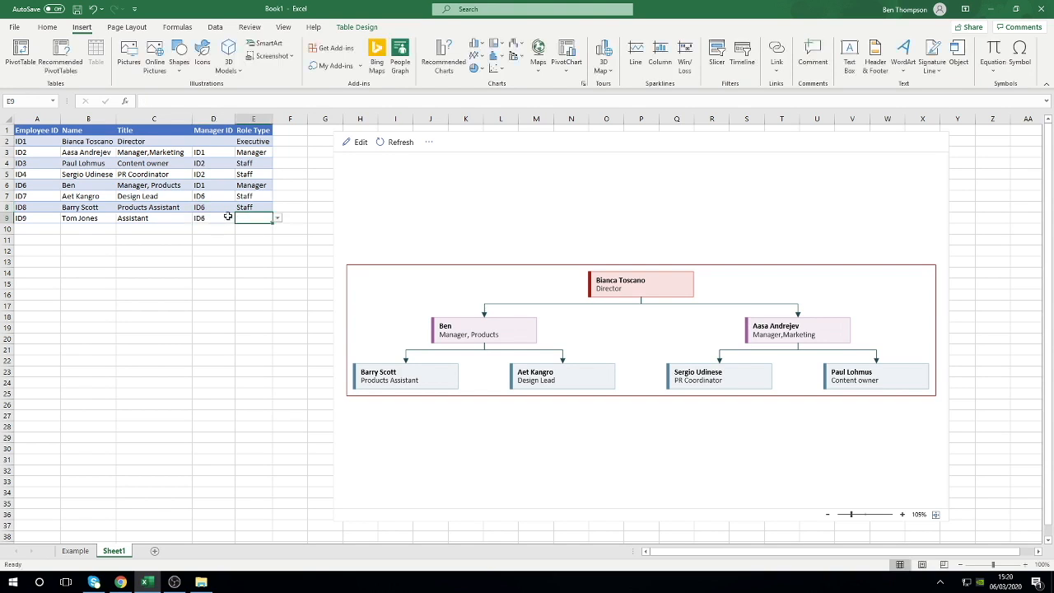
Set the ID9 employee's role type to Staff.
click(277, 219)
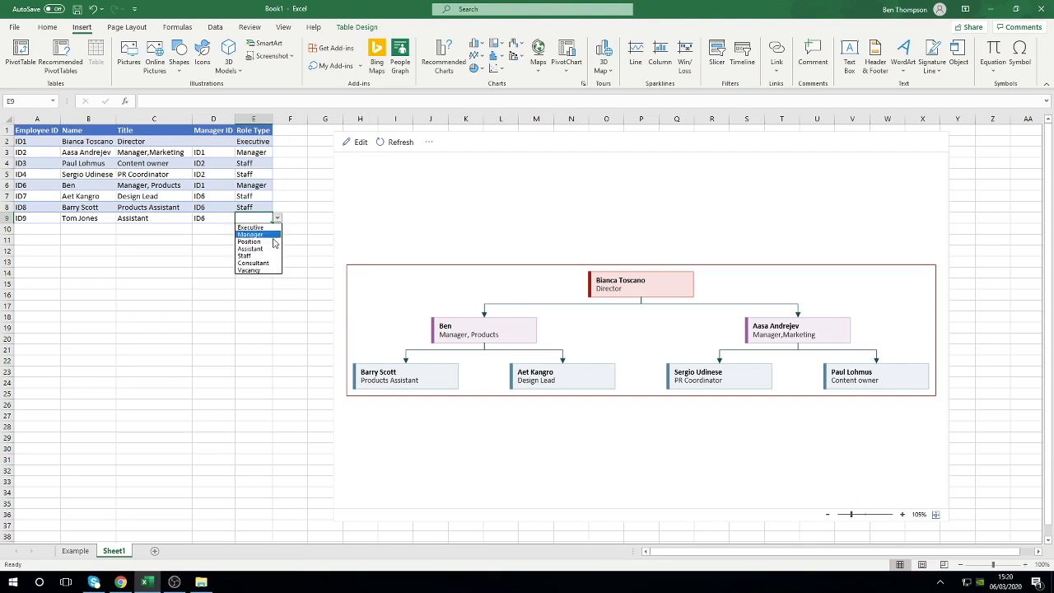
click(270, 256)
click(289, 219)
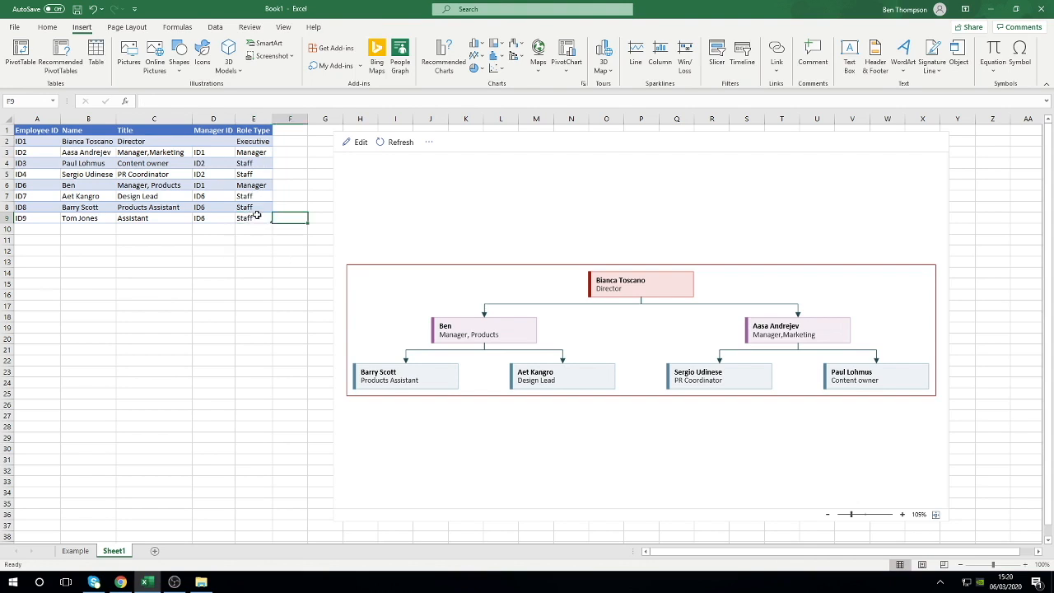
Compare the role types of the ID1, ID6 and ID9 employees with the chart's box colours and refresh the organization chart.
click(256, 216)
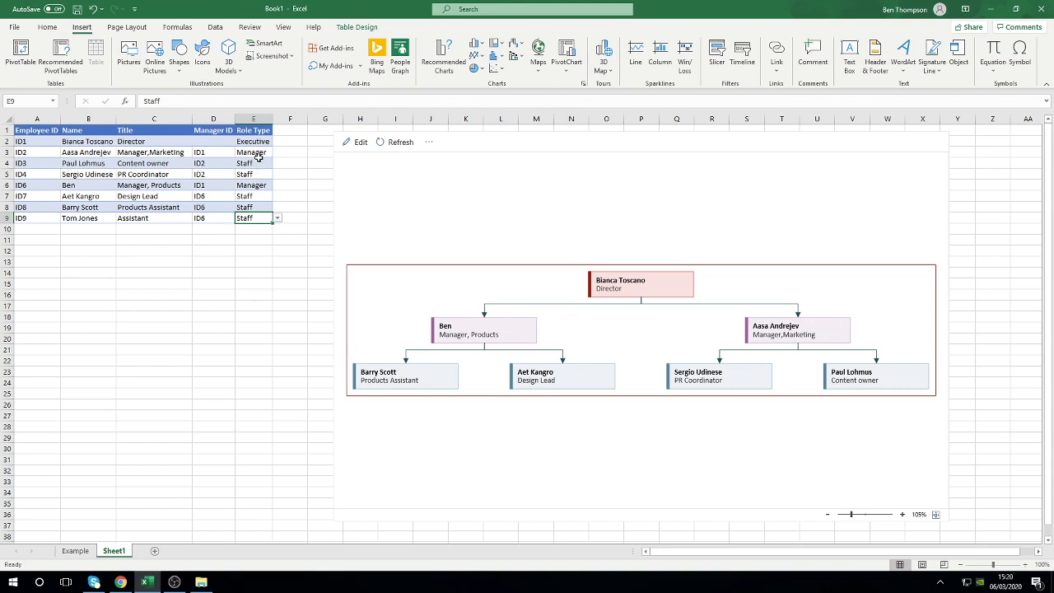
click(253, 143)
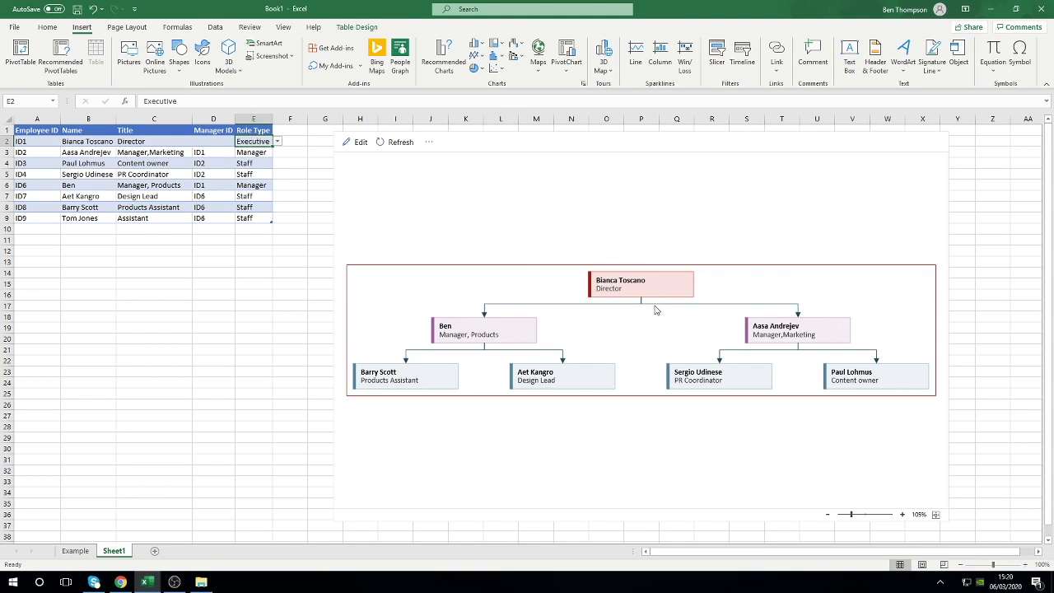
click(252, 187)
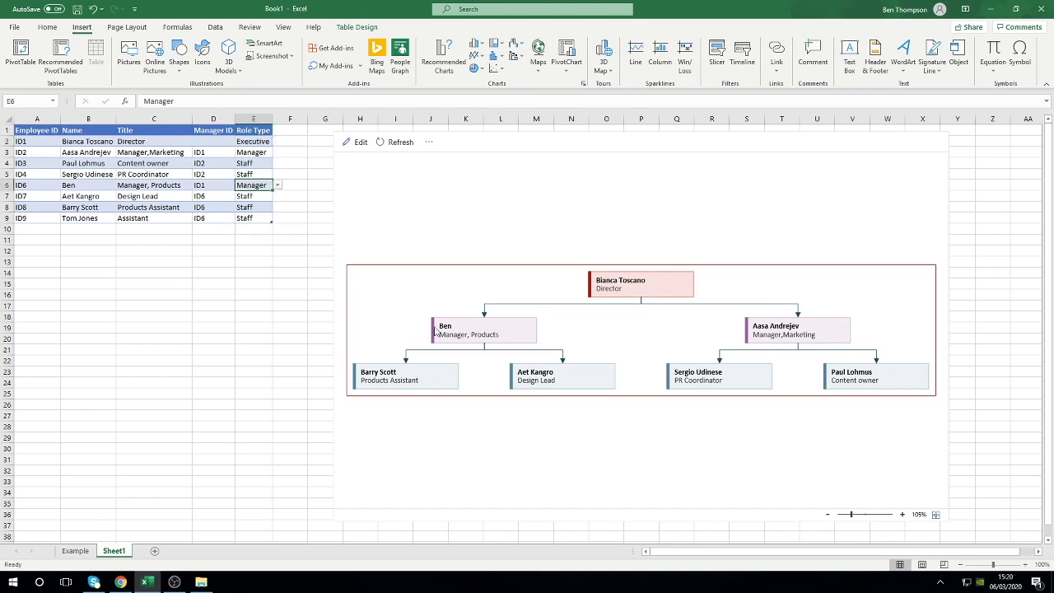
click(262, 219)
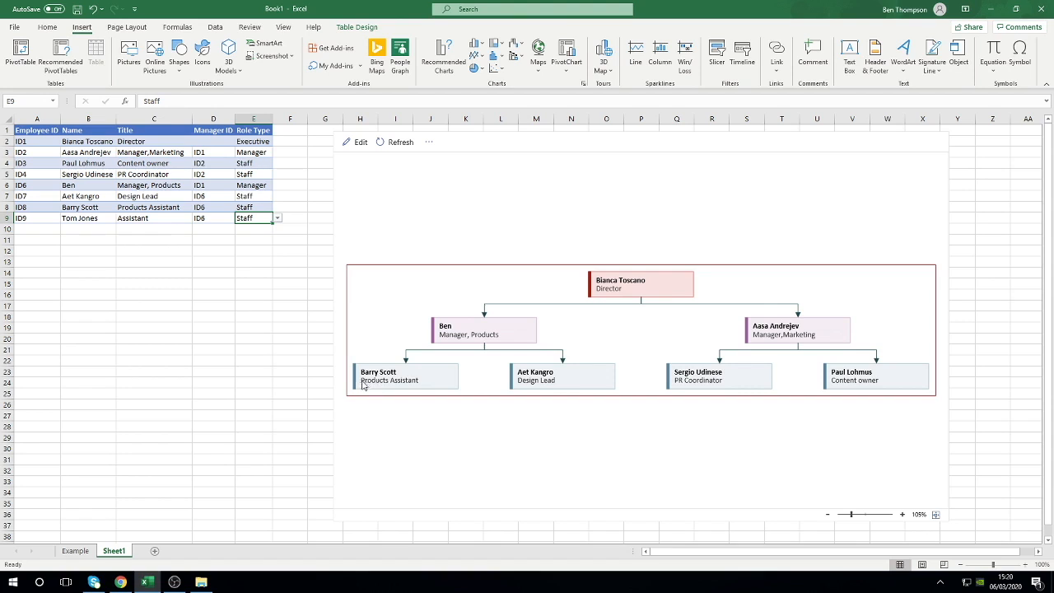
click(277, 220)
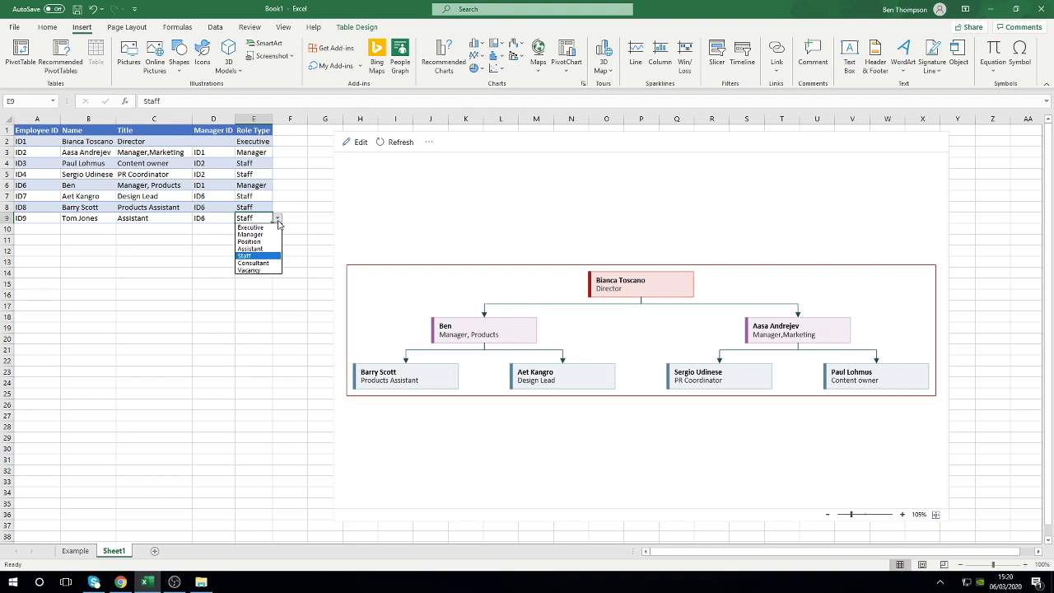
click(278, 220)
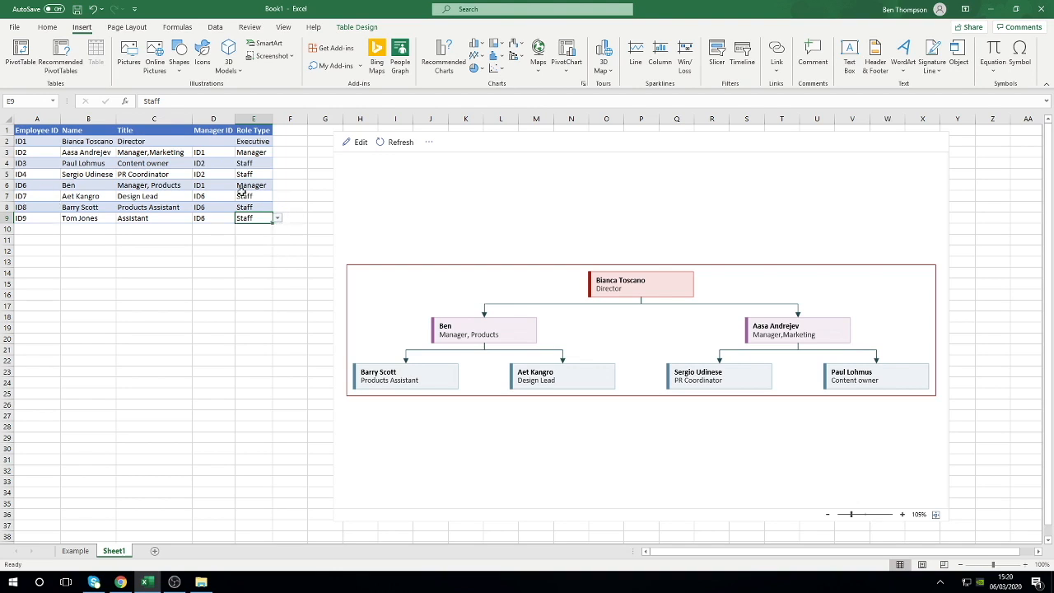
click(386, 143)
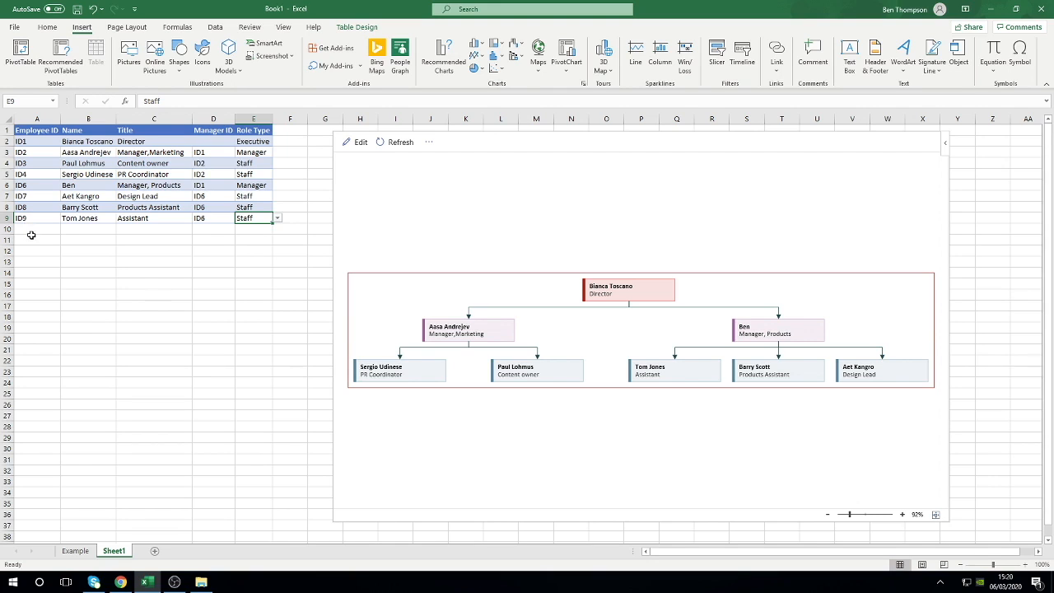
Add employee ID10 in the next empty row with a first name and the title Assistant.
click(31, 228)
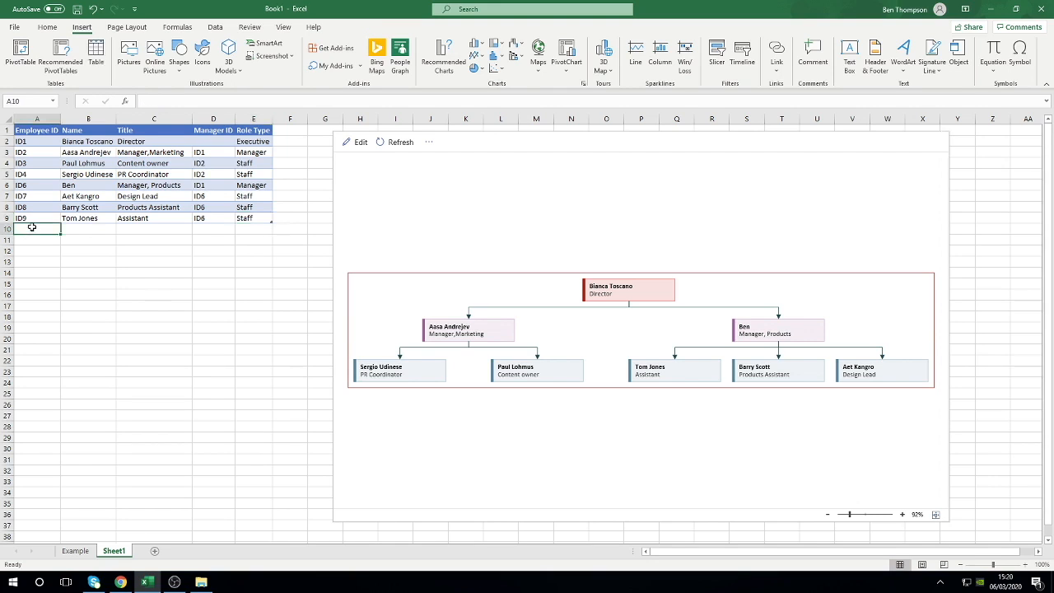
text(ID10)
key(Tab)
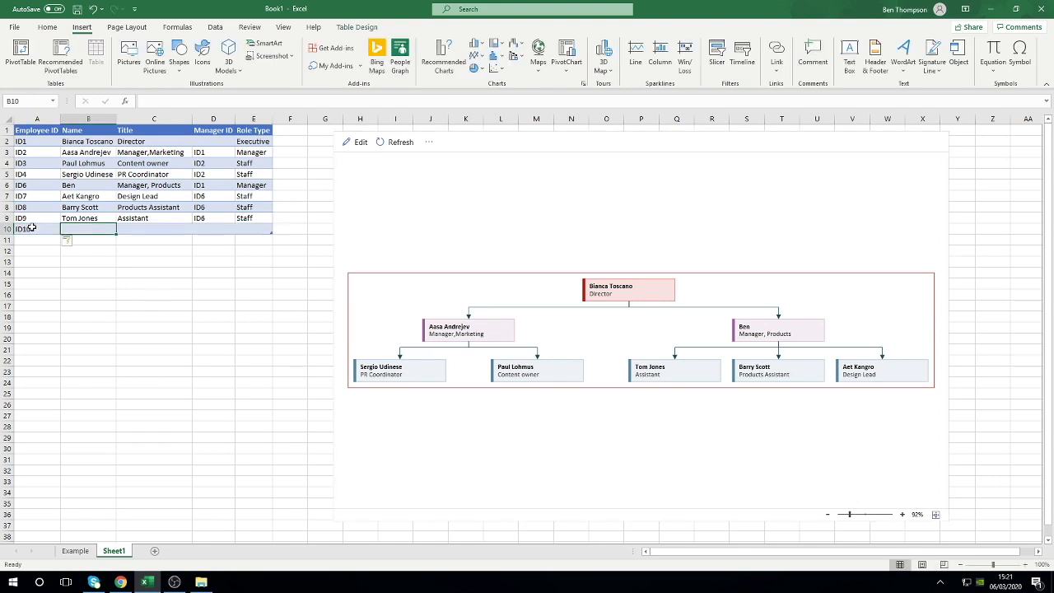
text(Claire)
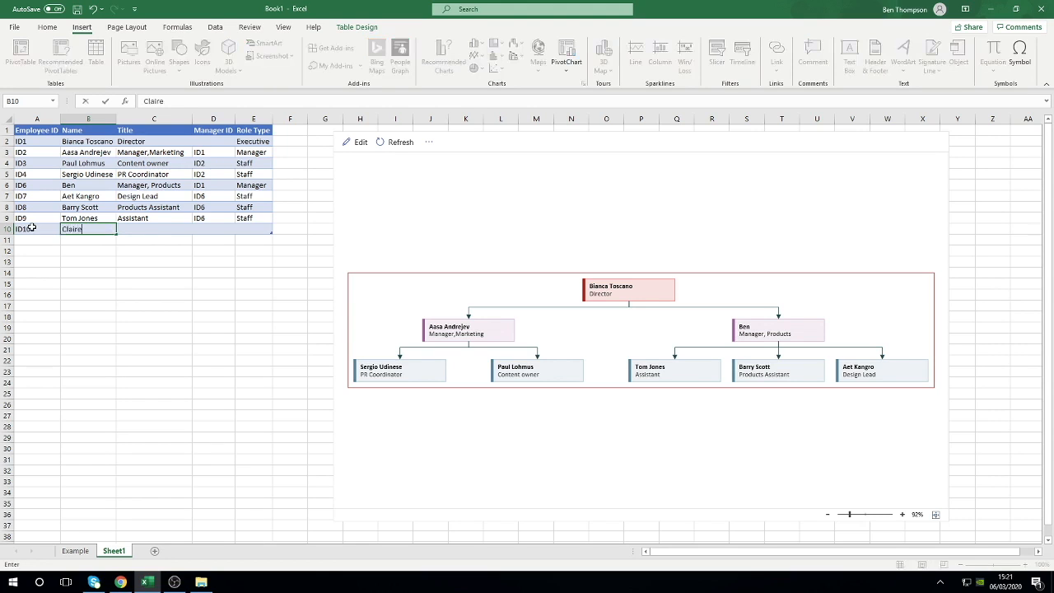
key(Tab)
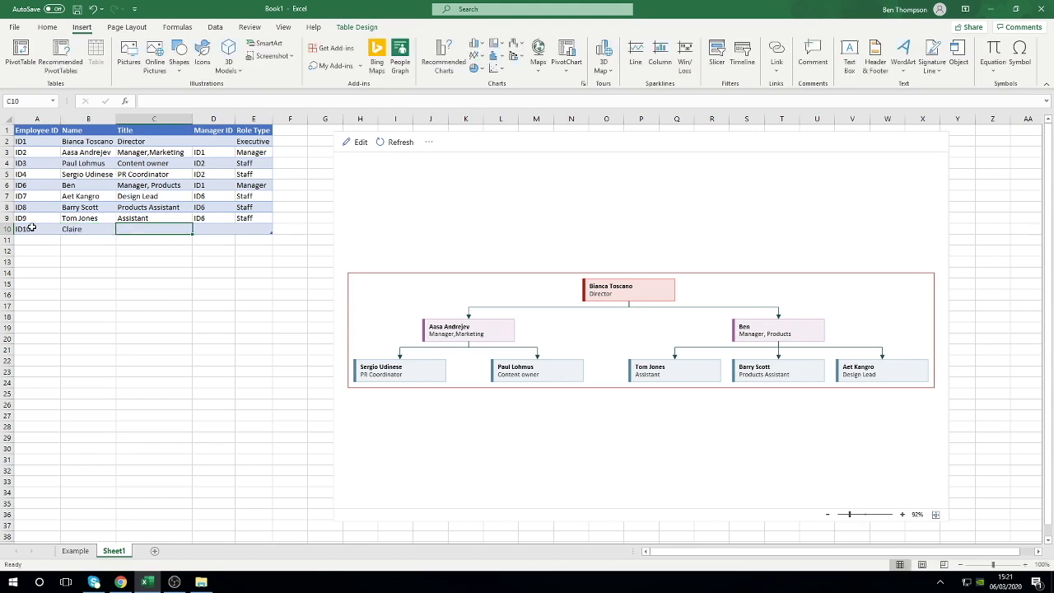
text(Assistant)
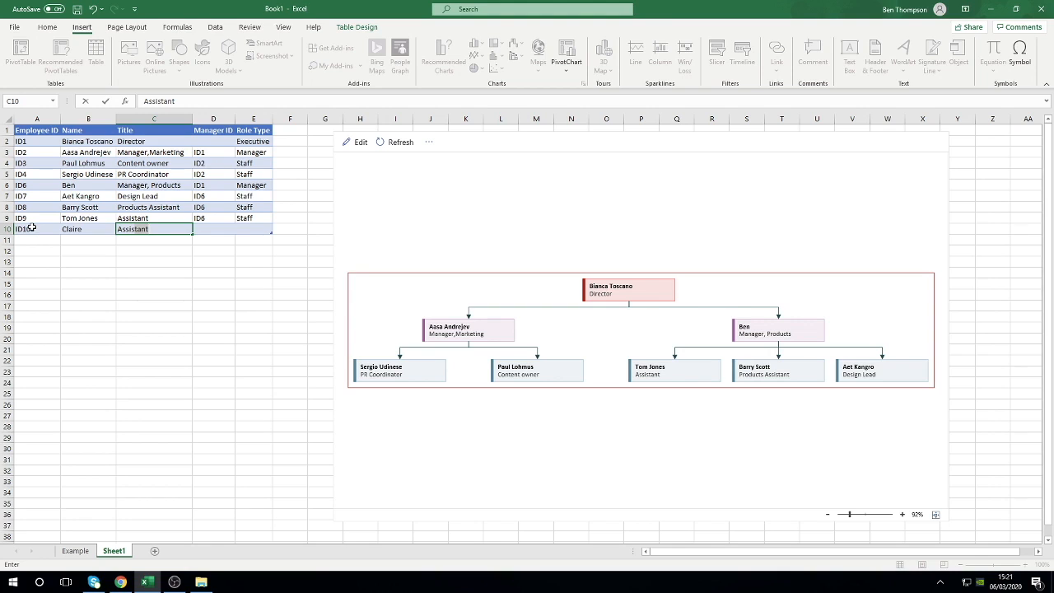
key(Tab)
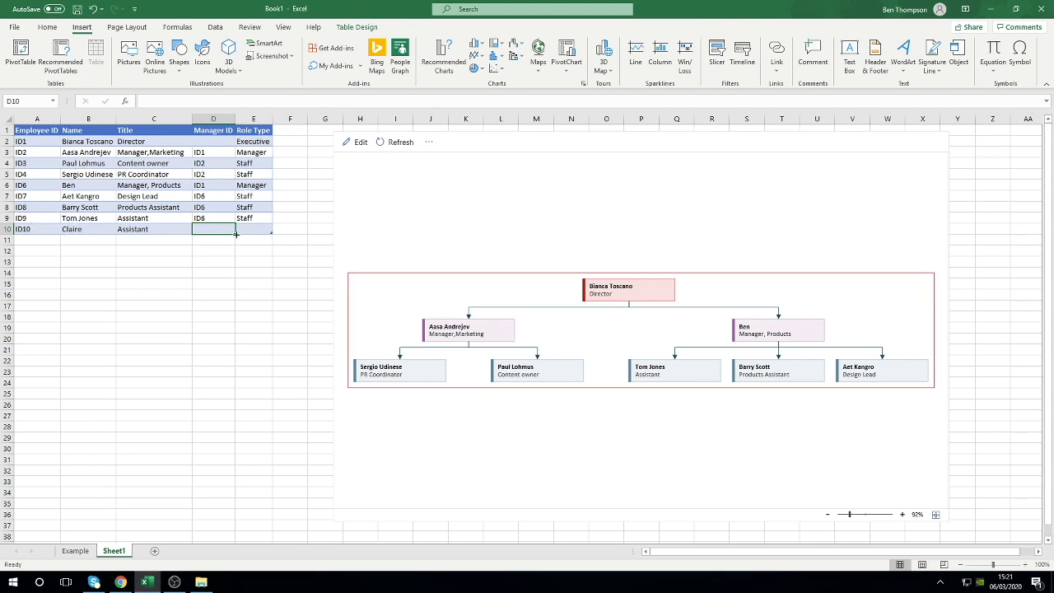
Set the ID10 employee's manager ID to ID8 and role type to Staff.
text(ID8)
key(Tab)
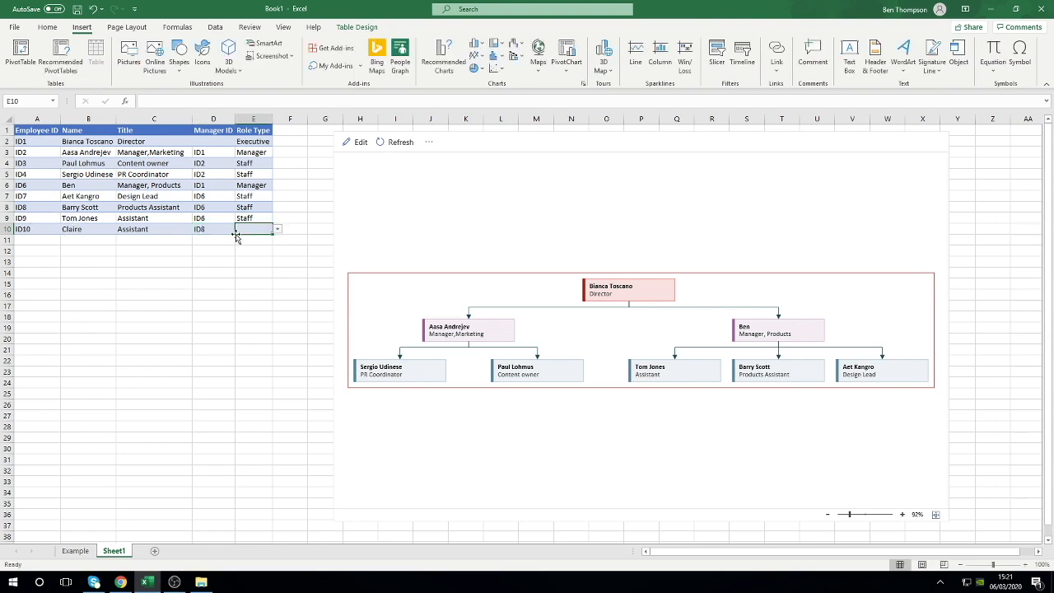
text(Staff)
key(Return)
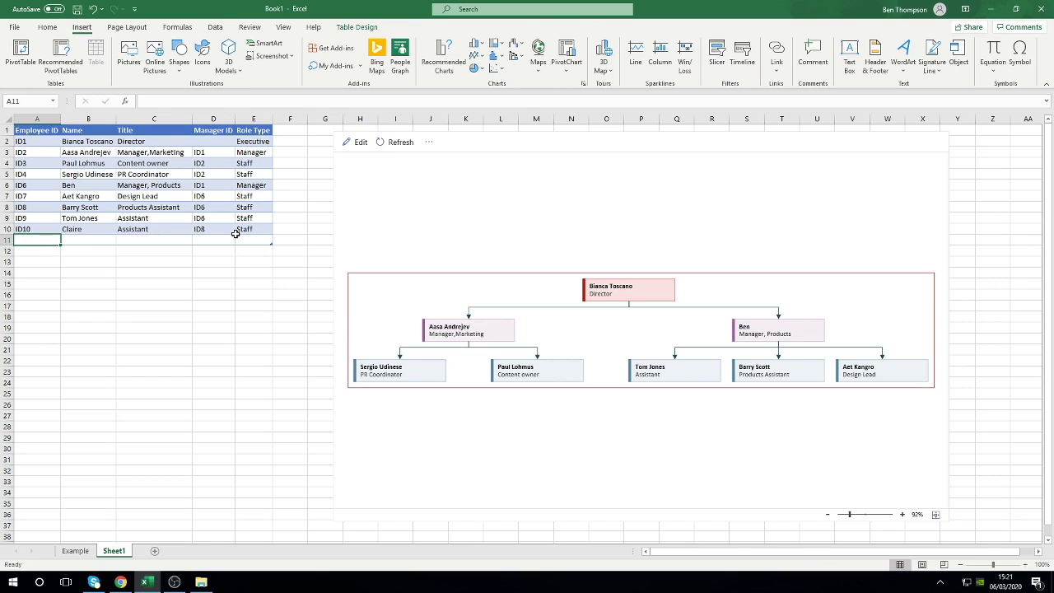
Delete the empty table row below the ID10 employee and refresh the organization chart.
right_click(35, 240)
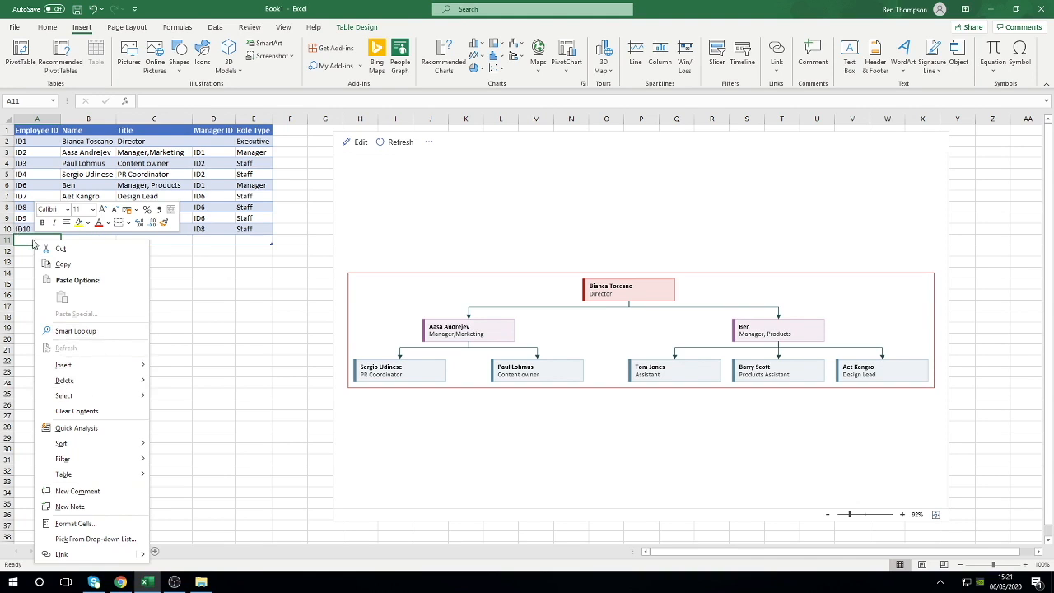
mouse_move(140, 380)
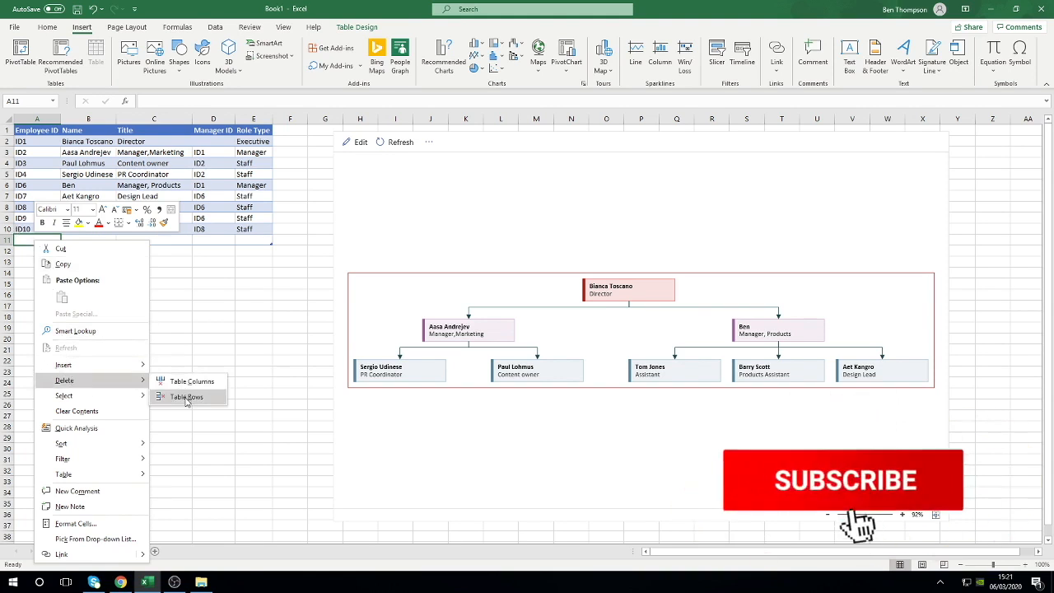
click(177, 396)
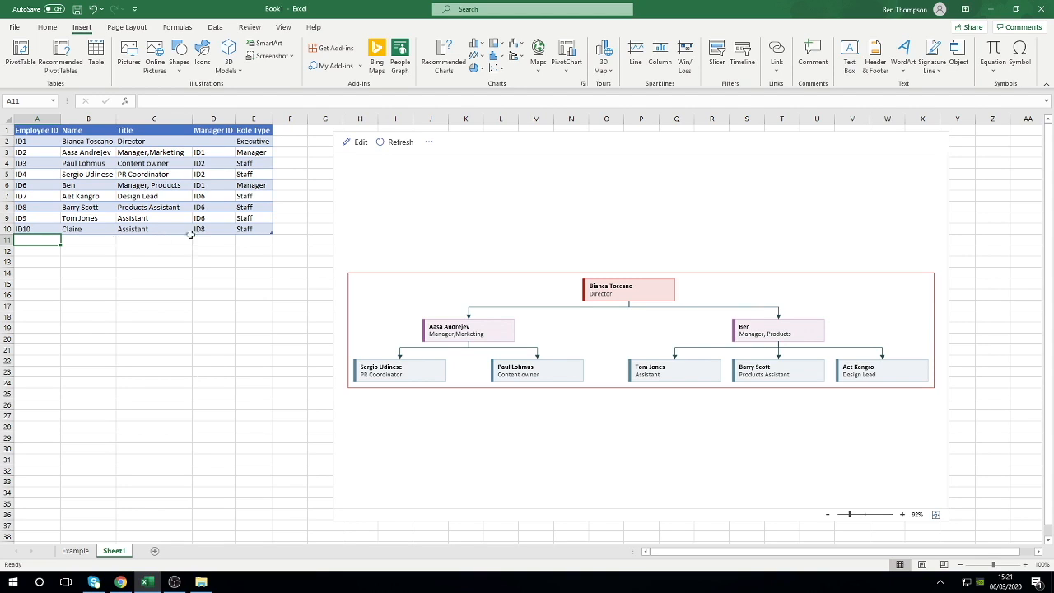
click(401, 142)
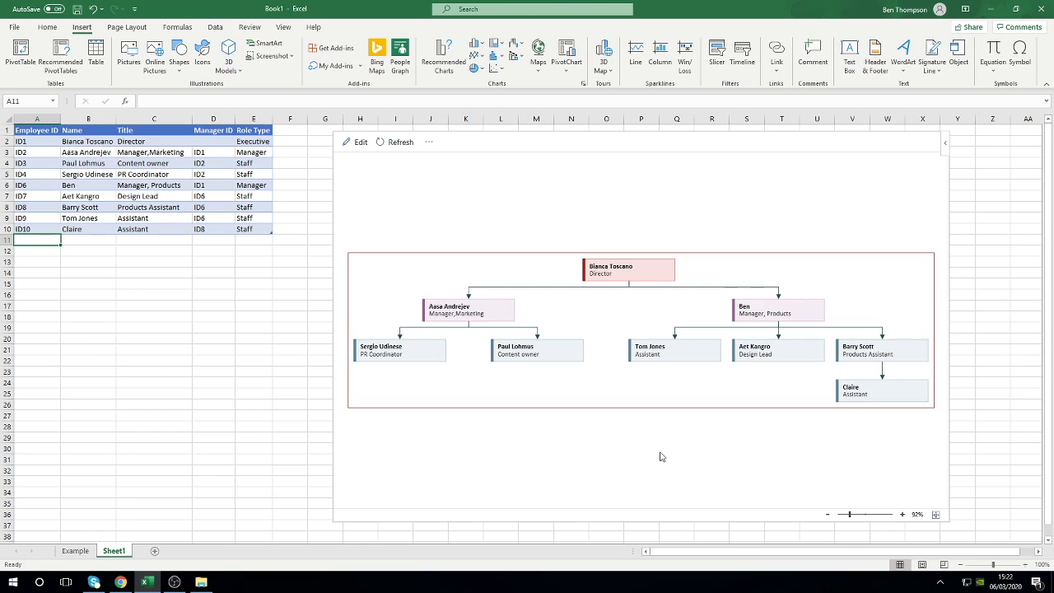
Change the ID1 director's role type to Manager and refresh the organization chart.
click(267, 142)
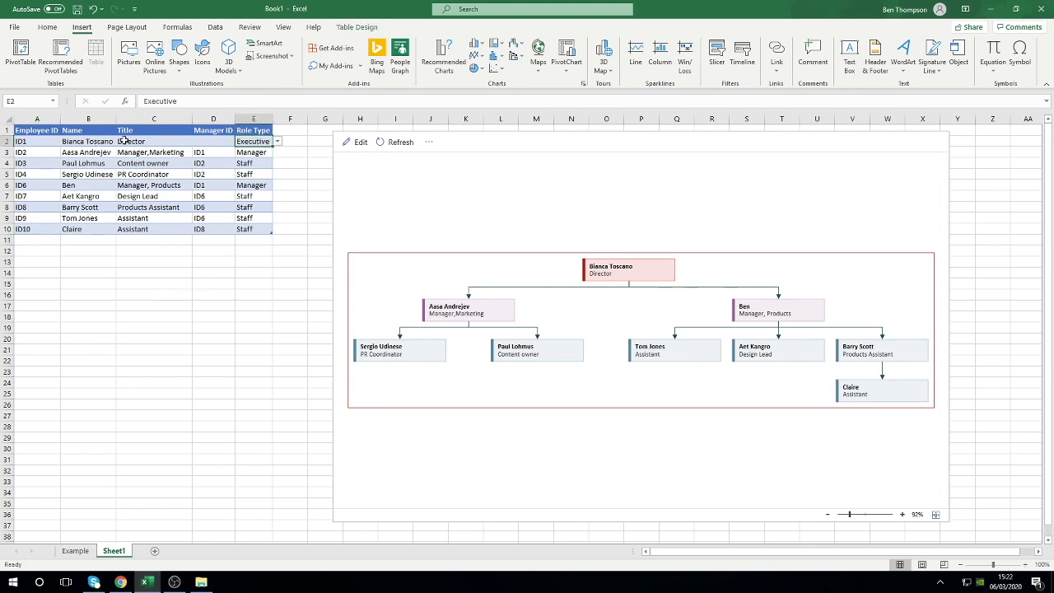
click(279, 144)
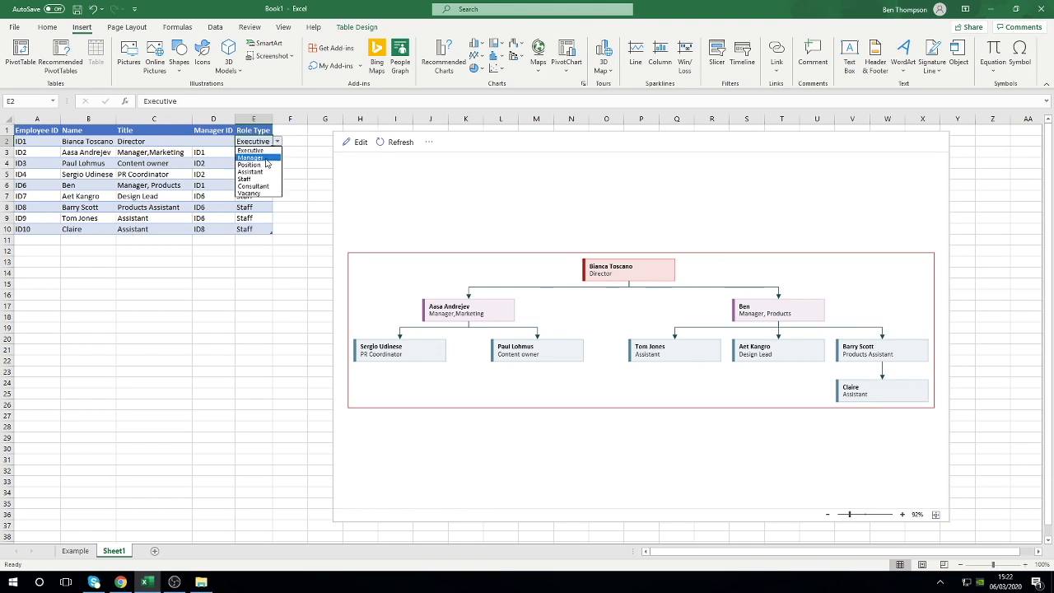
click(262, 158)
click(399, 143)
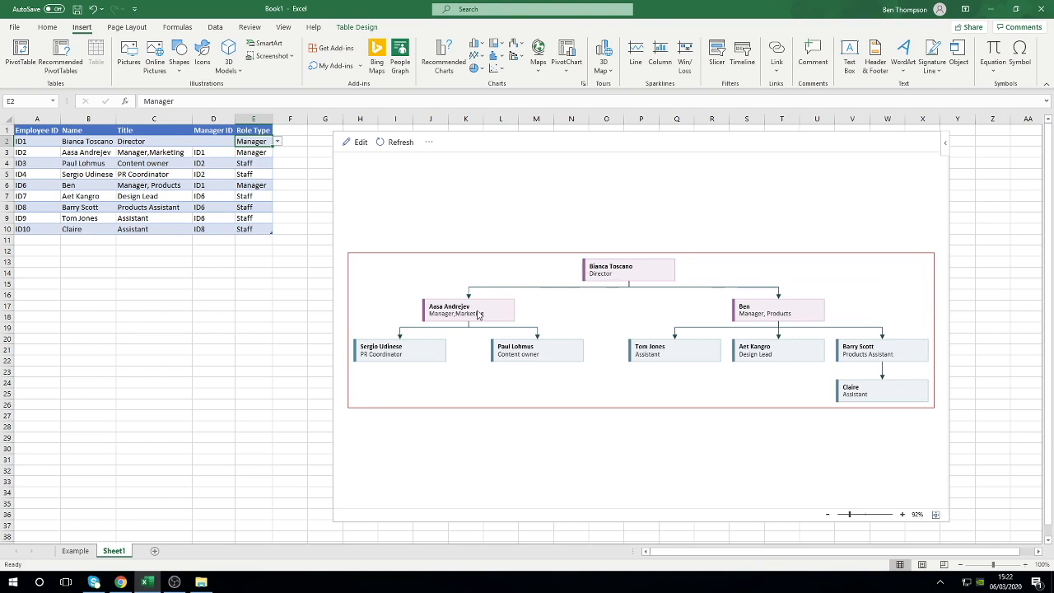
Try the Vacancy and Consultant role types for the ID1 director, refreshing the organization chart after each change.
click(277, 142)
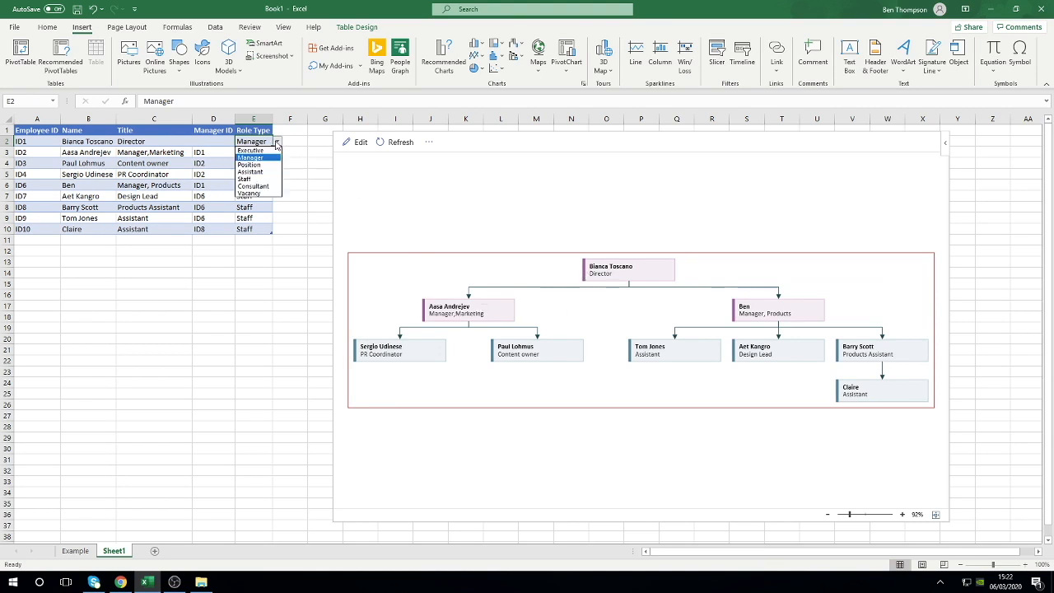
click(265, 194)
click(404, 145)
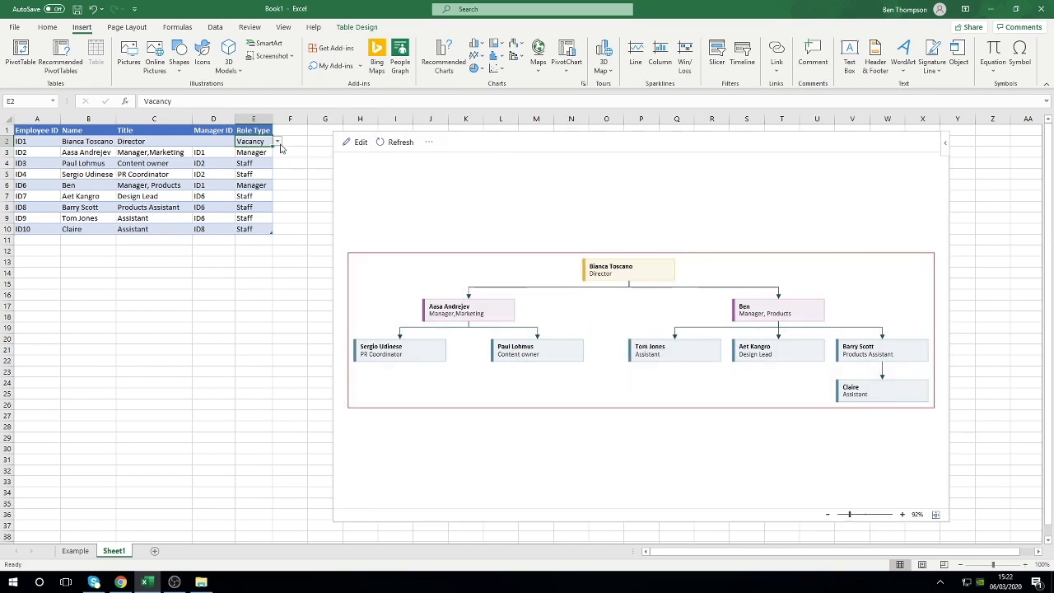
click(277, 141)
click(265, 187)
click(404, 145)
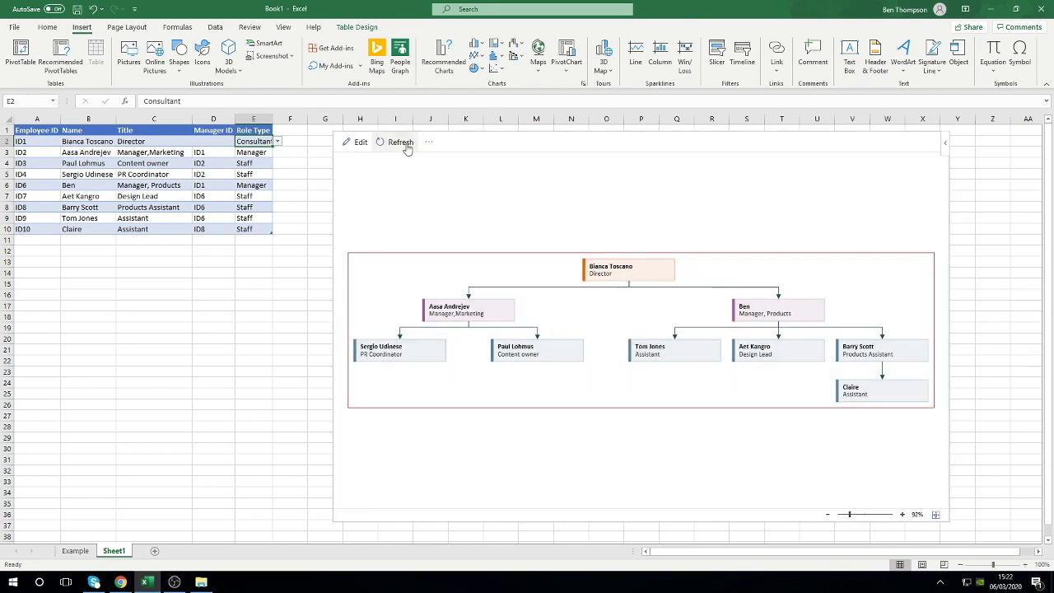
Set the ID1 director's role type to Executive and refresh the organization chart.
click(277, 143)
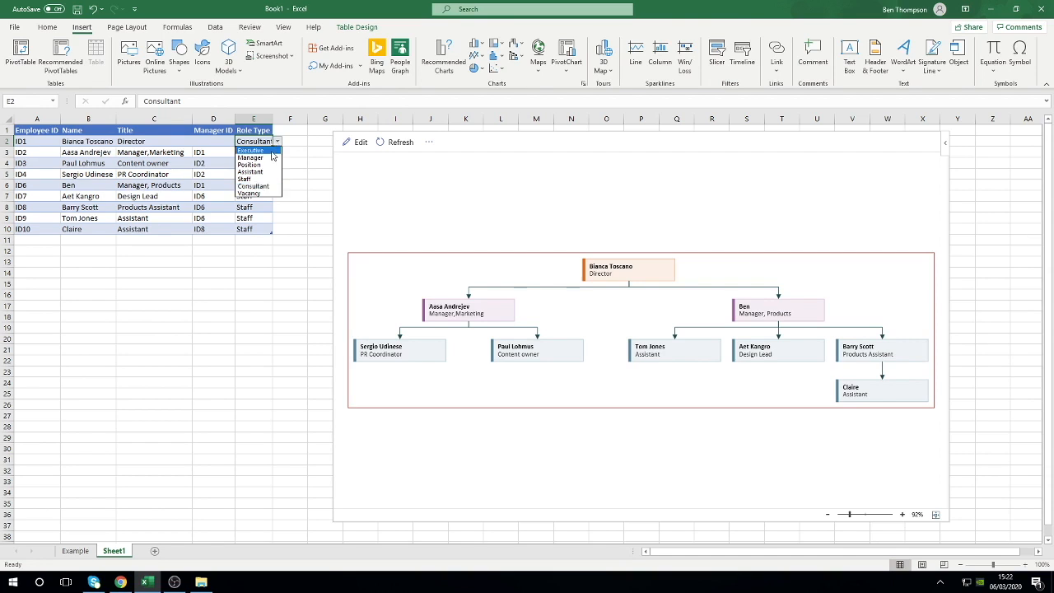
click(269, 151)
click(397, 142)
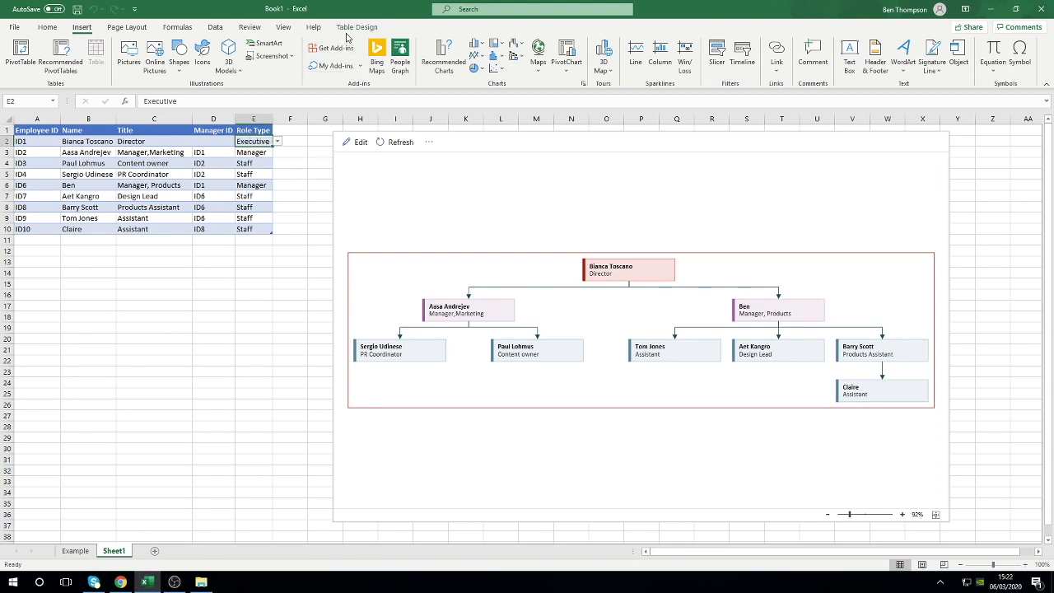
click(356, 27)
click(280, 144)
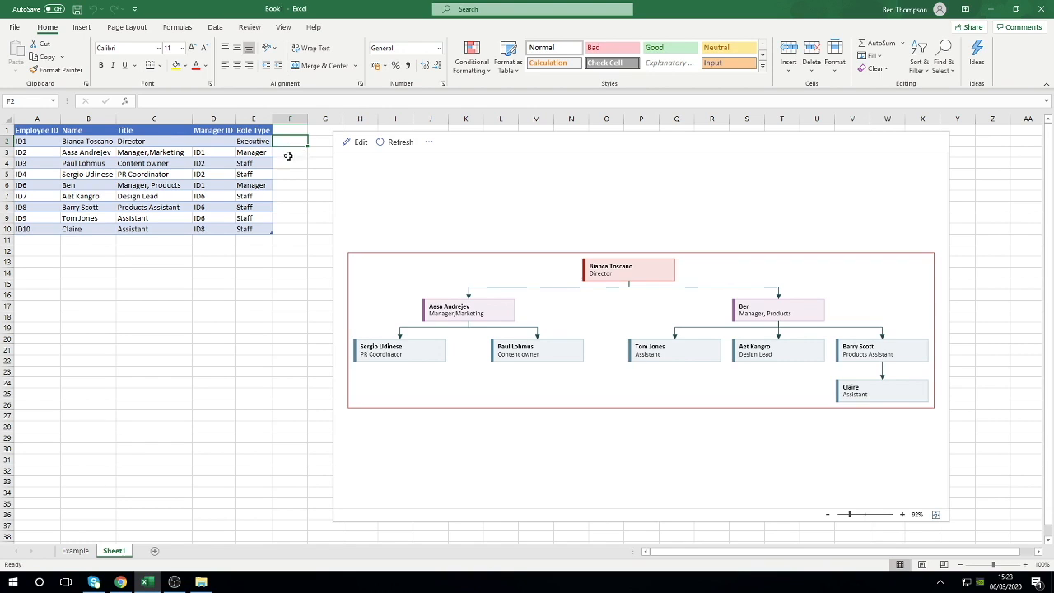
click(73, 183)
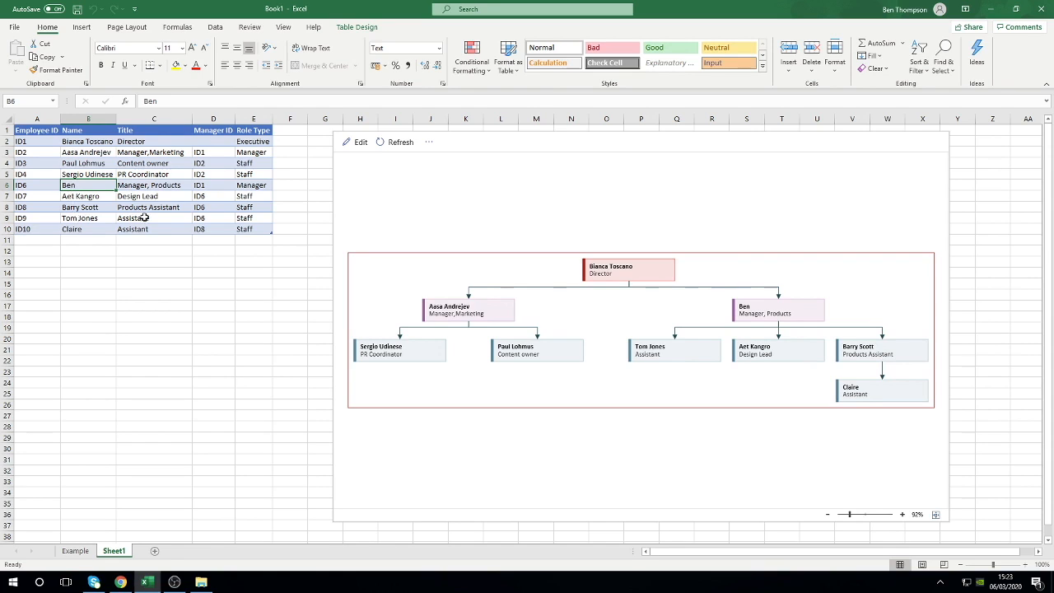
click(78, 176)
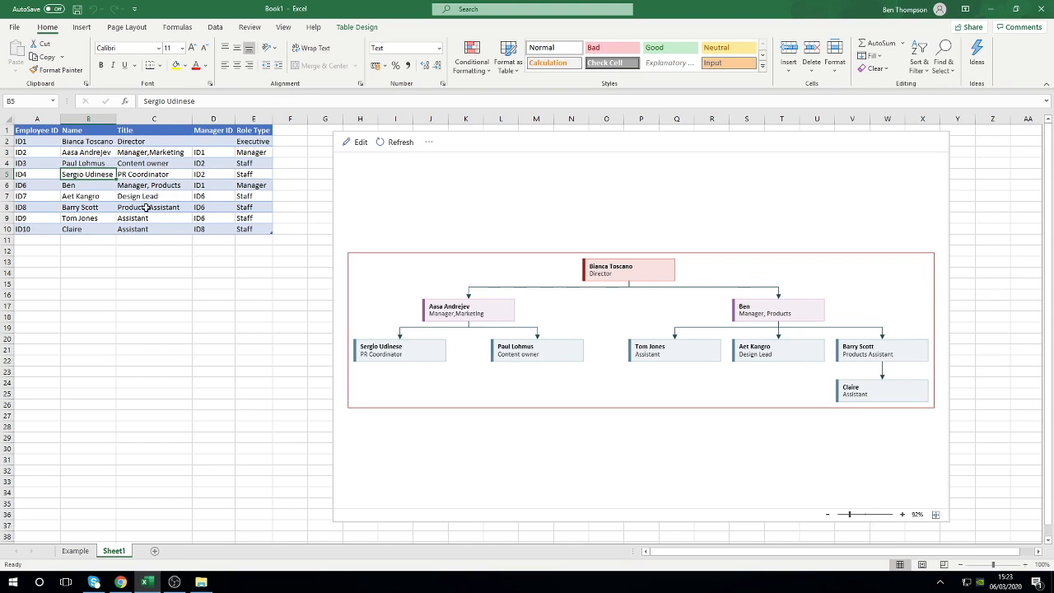
Replace the ID1 director's name in the table with a different first name.
click(71, 140)
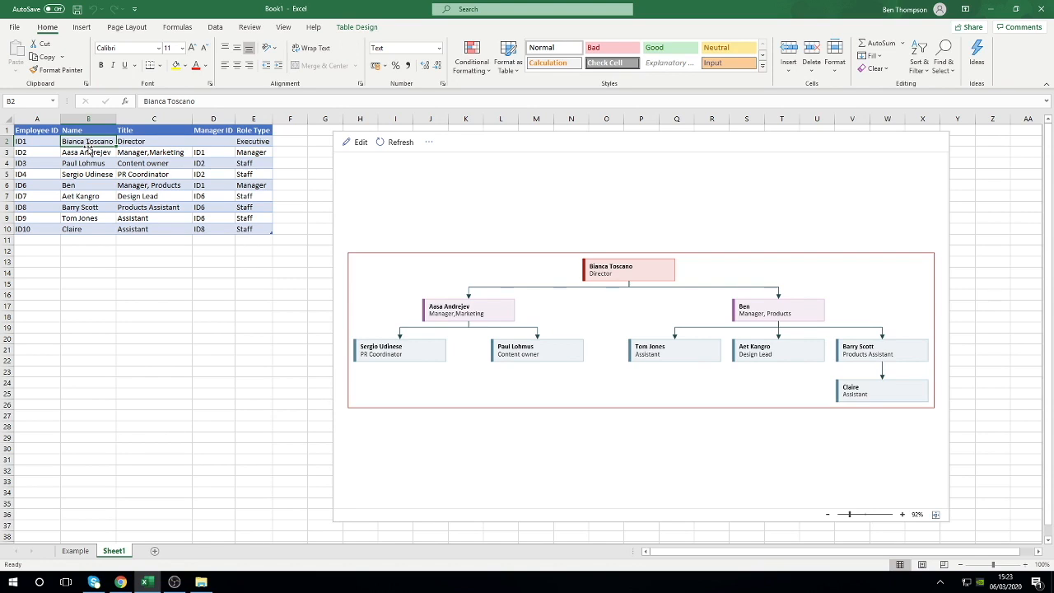
text(John)
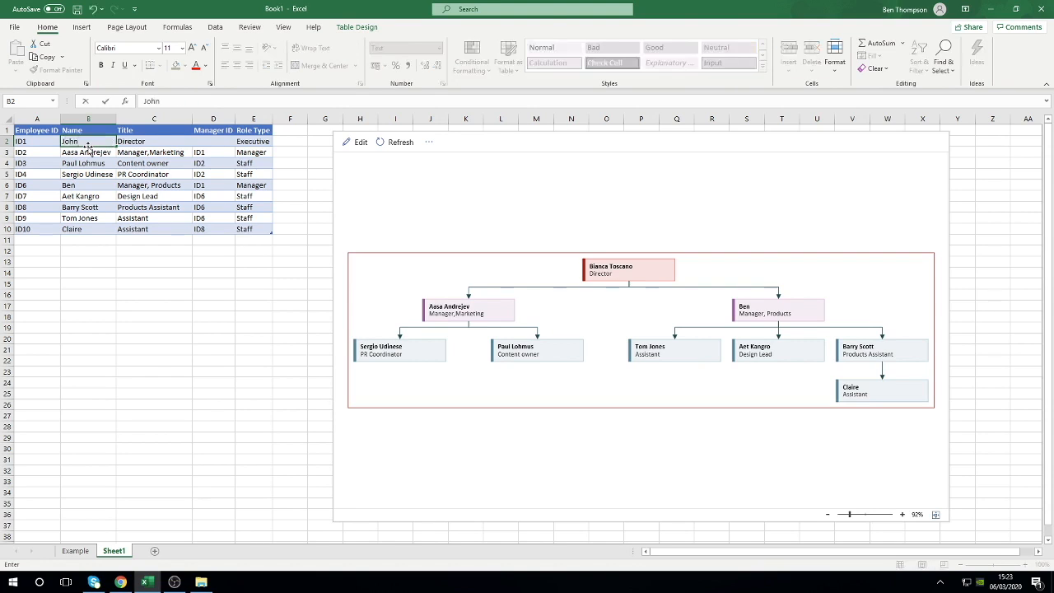
key(Return)
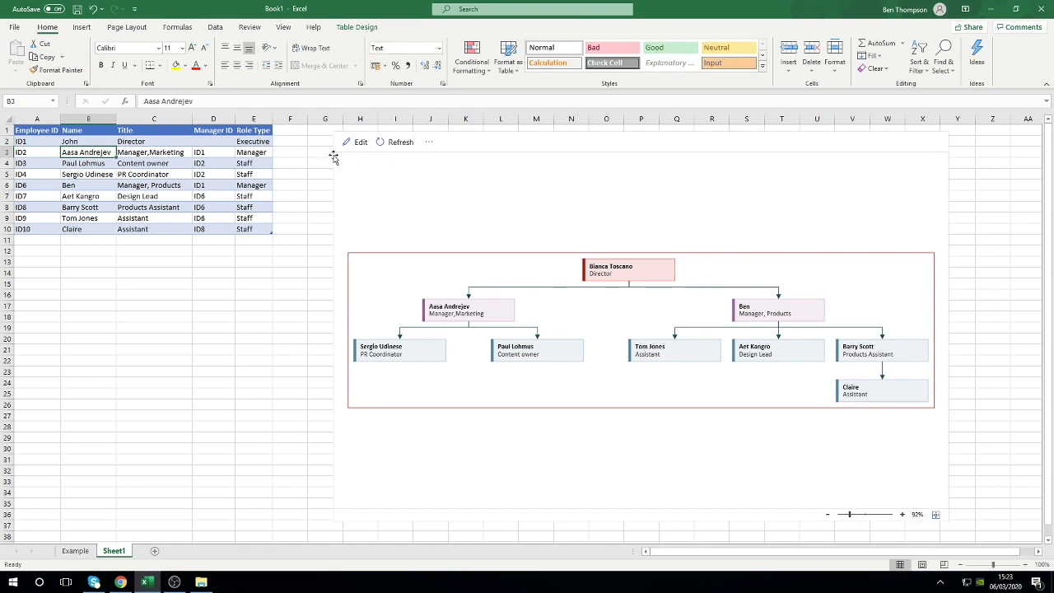
Change the ID1 employee's title to Managing Director and refresh the organization chart.
click(140, 144)
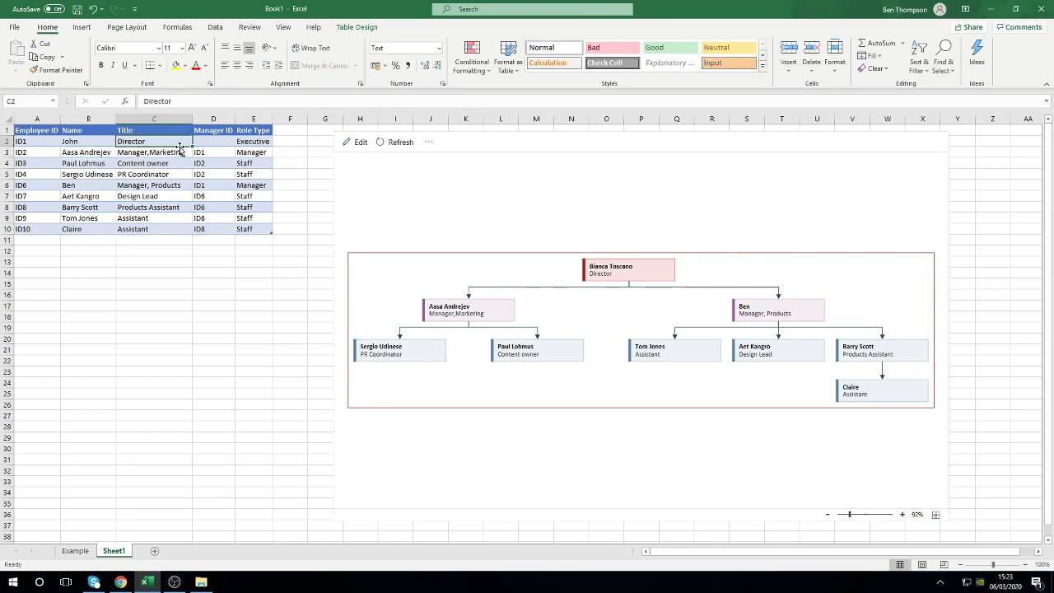
click(146, 101)
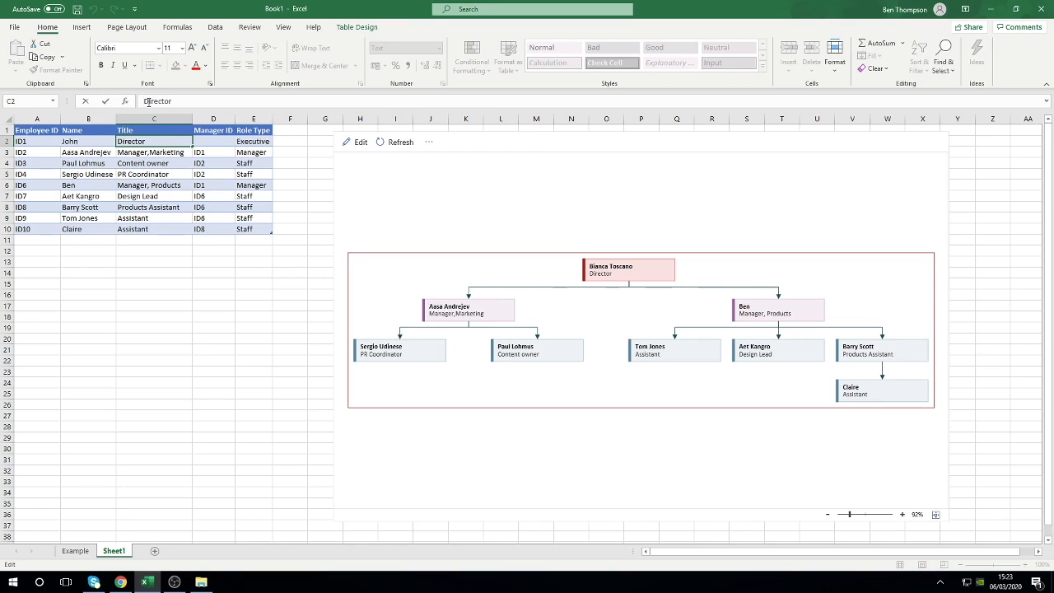
text(Managing)
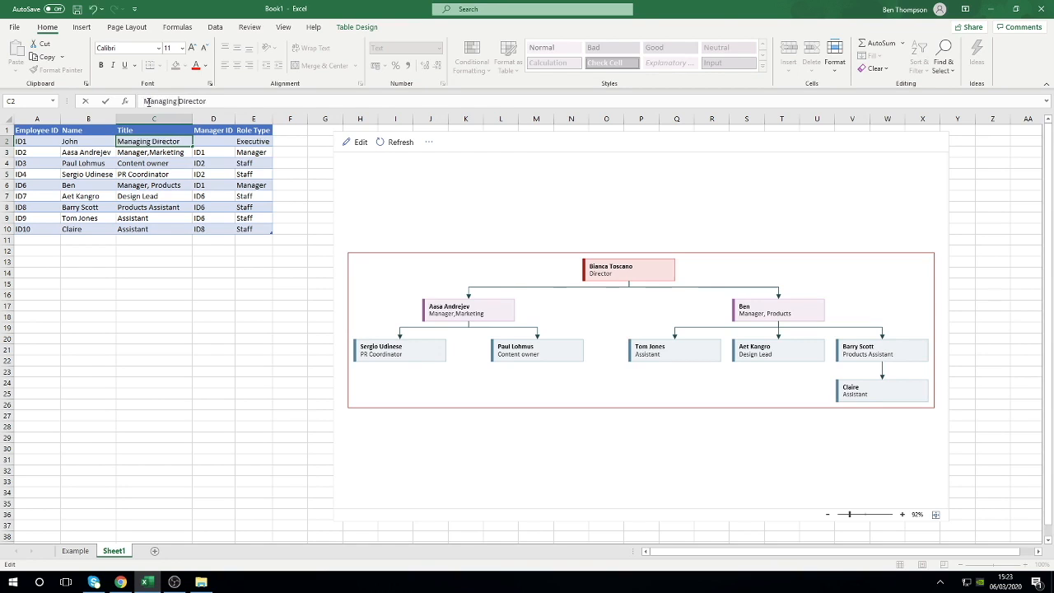
key(Return)
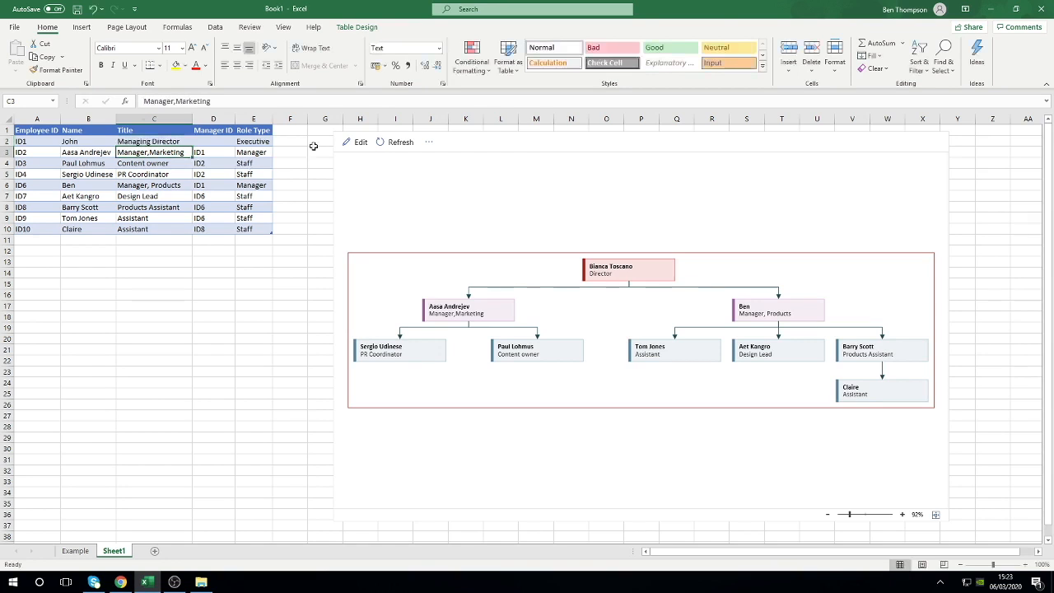
click(381, 142)
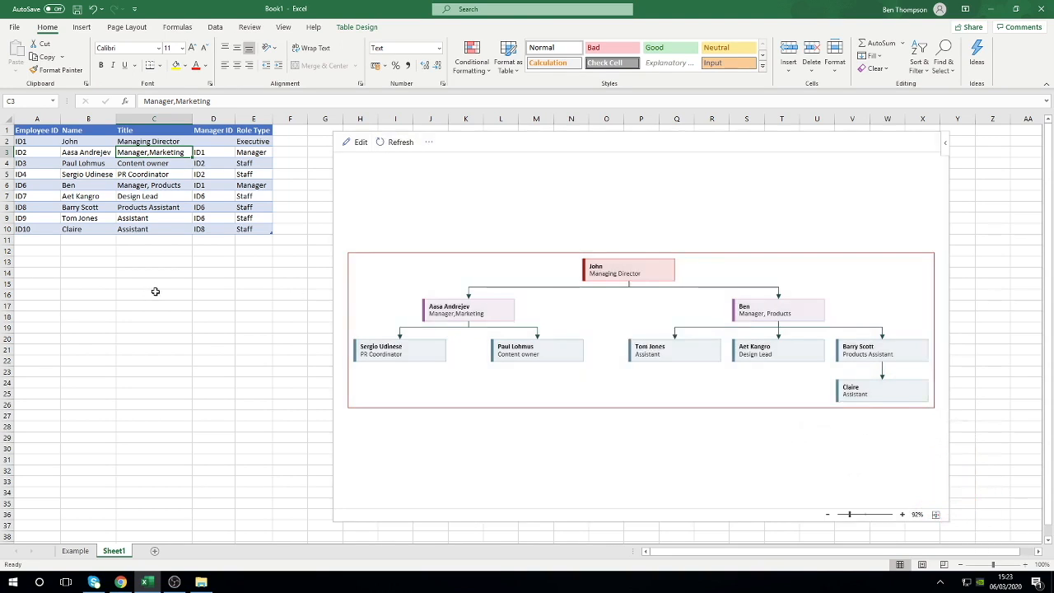
Extend the managing director's employee ID to ID1001.
click(41, 142)
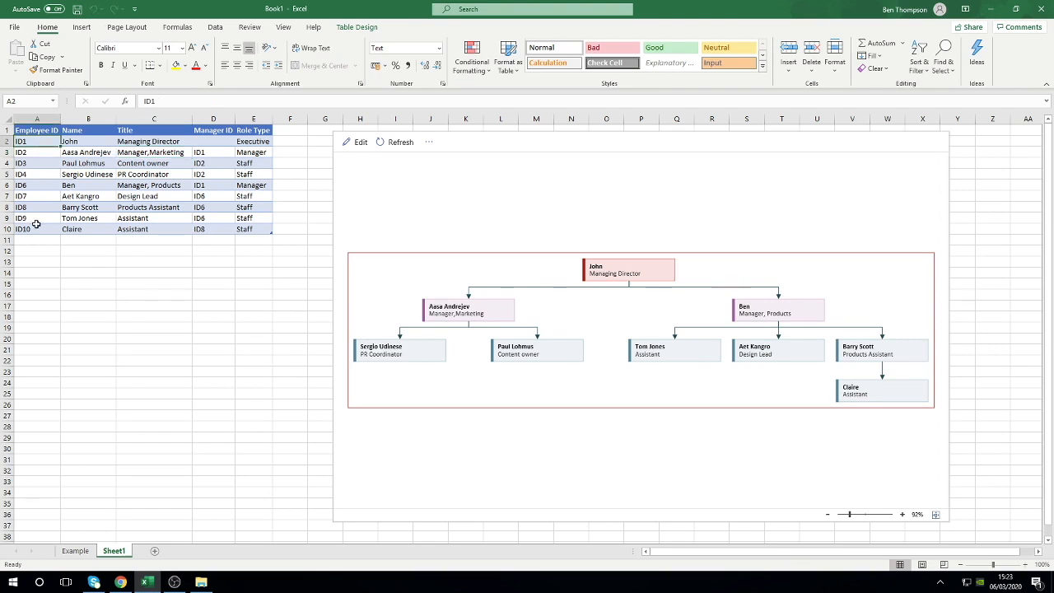
double_click(41, 142)
text(001)
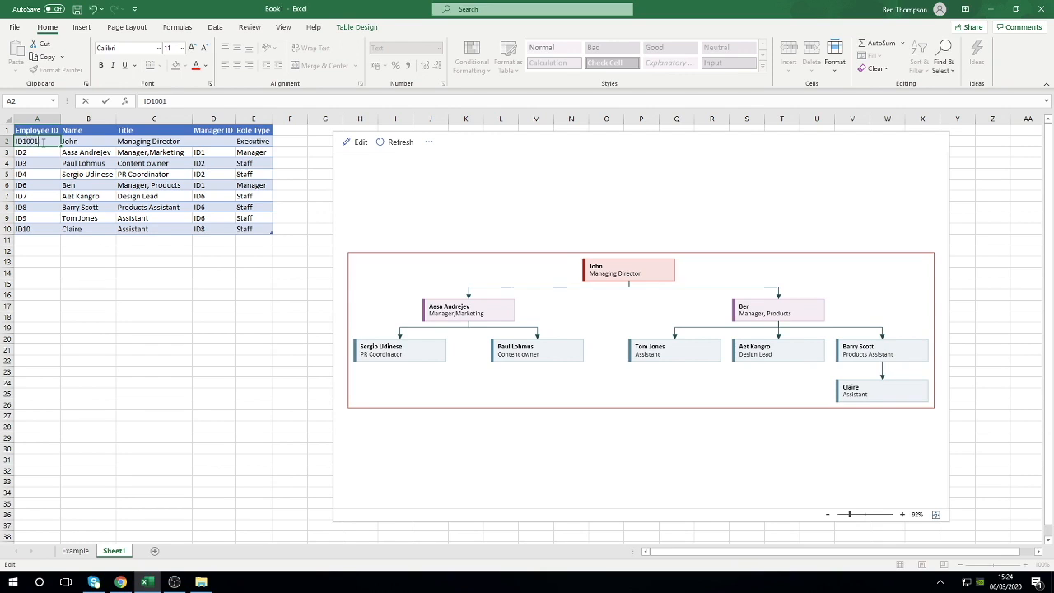
click(43, 219)
Set the managing director's employee ID to R123.
click(39, 141)
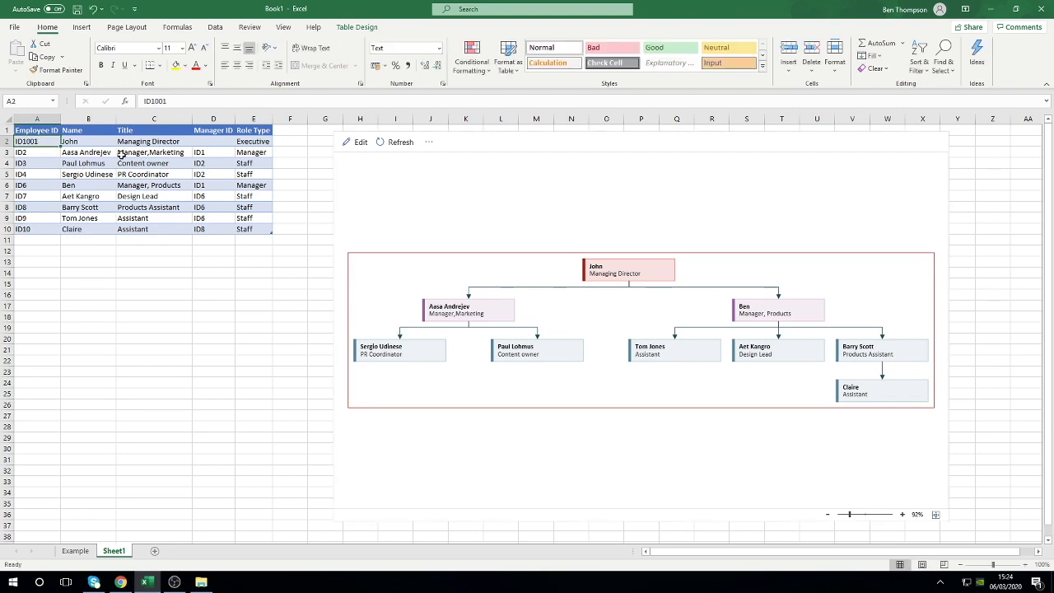
text(R)
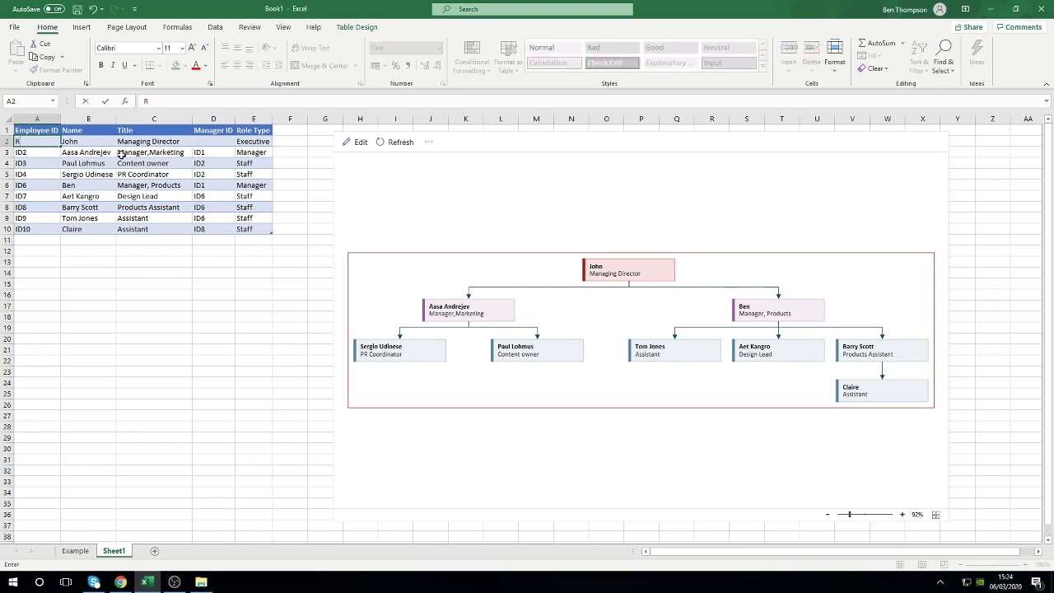
text(123)
key(Return)
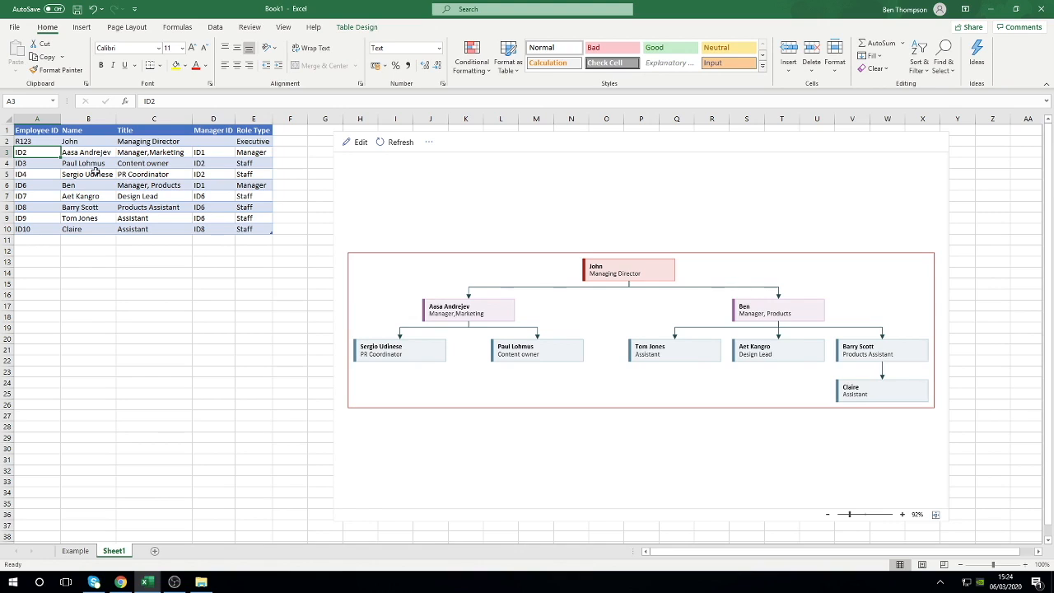
Set the manager ID of the ID2 marketing manager to R123.
click(35, 144)
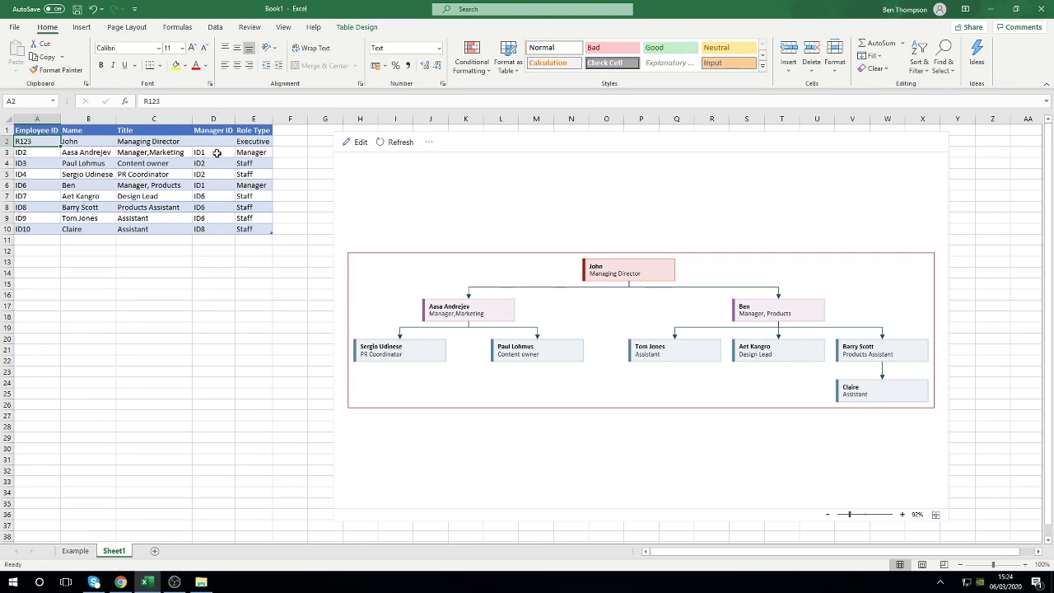
click(217, 153)
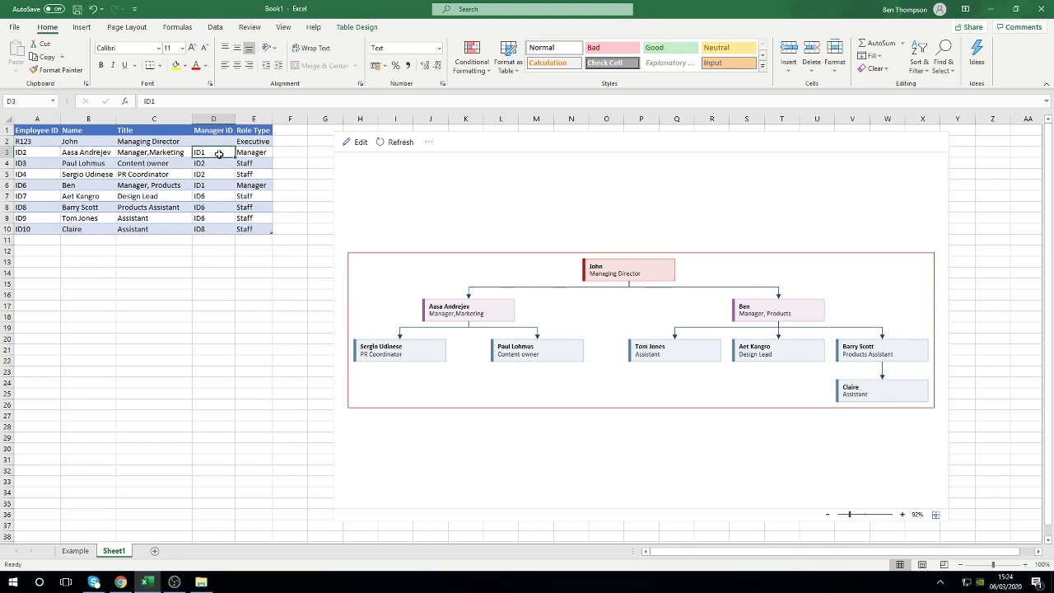
text(R123)
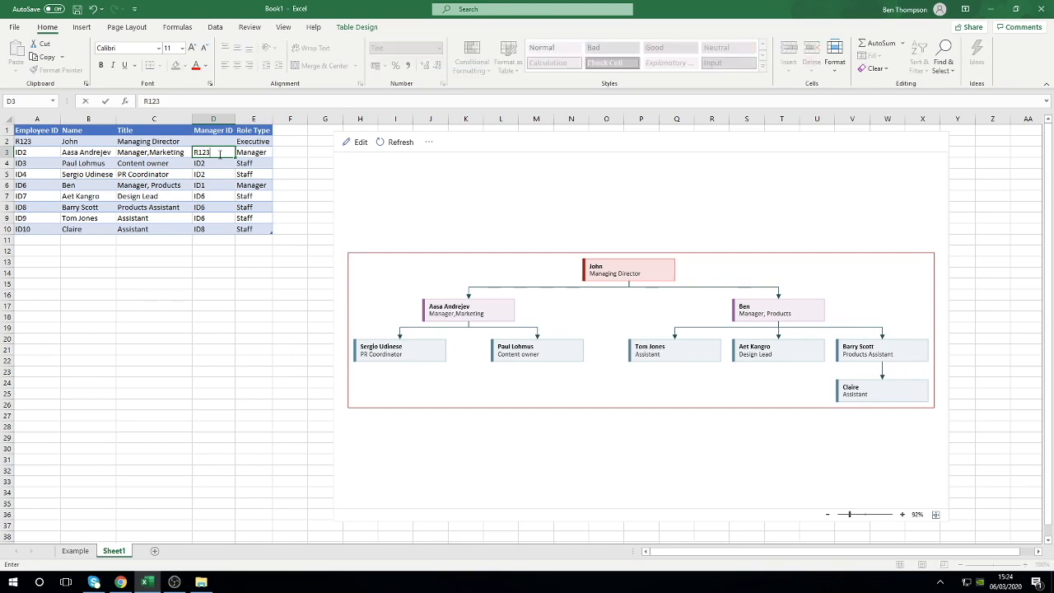
key(Return)
Copy the manager ID R123 to the ID6 products manager and refresh the organization chart.
click(218, 154)
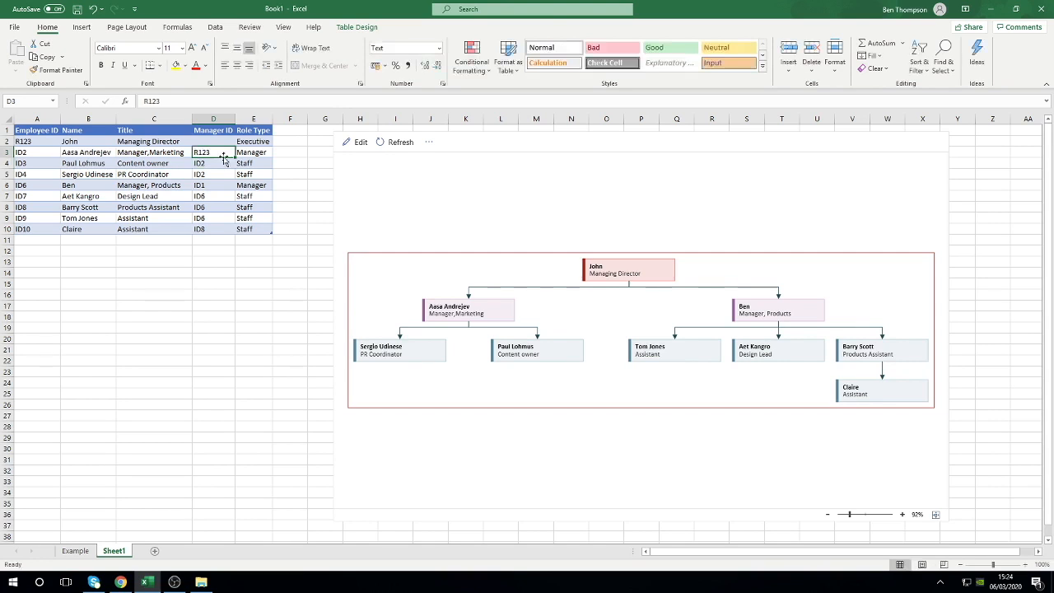
key(ctrl+c)
right_click(229, 185)
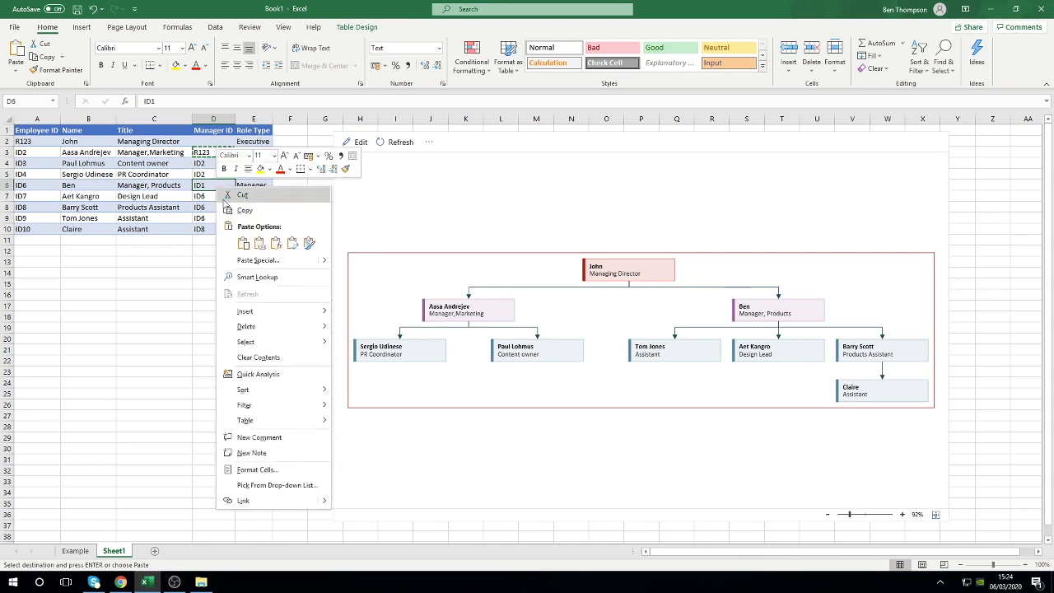
click(261, 246)
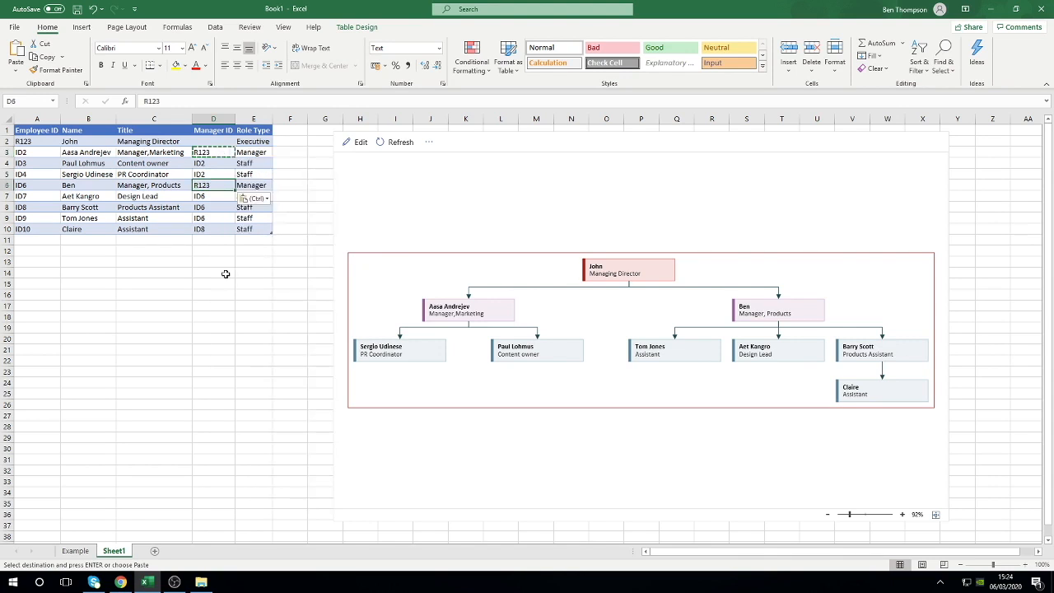
click(388, 143)
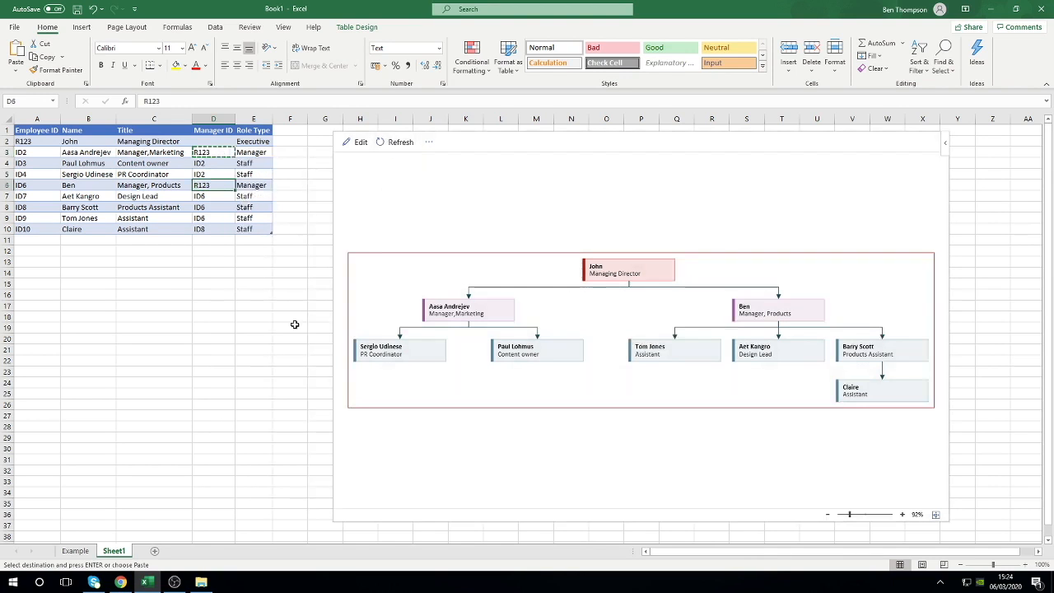
click(297, 326)
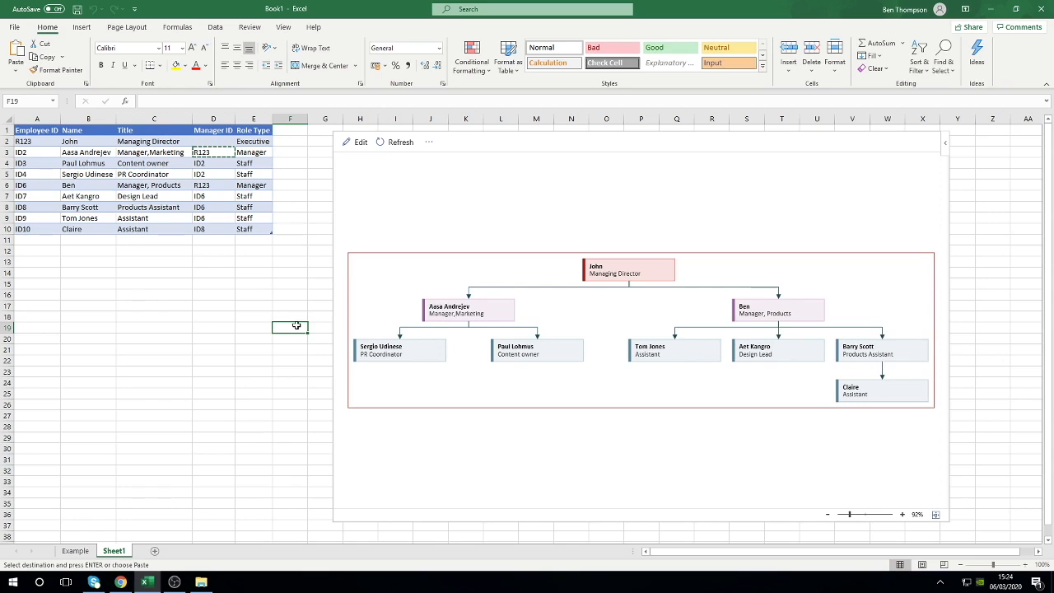
click(300, 219)
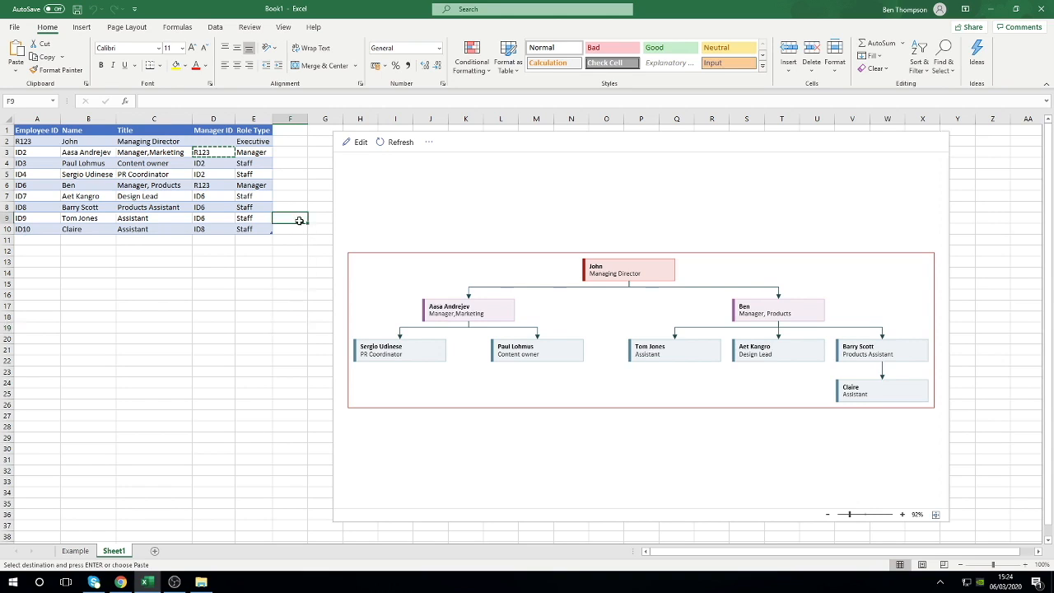